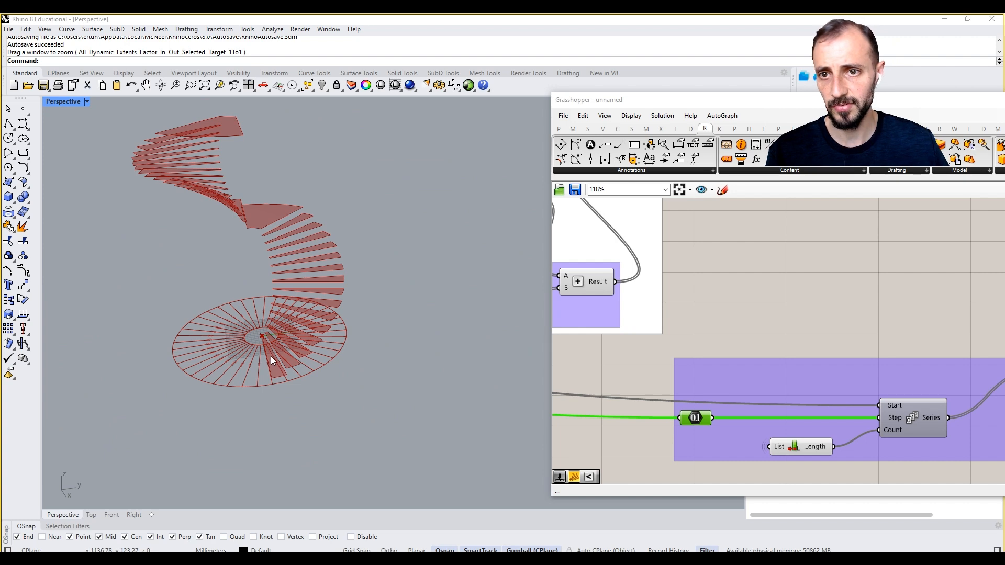
Step: Add an Extrude component beside the Move component and feed the moved geometry into its Base input
scroll(804, 392, "down", 5)
right_click_drag(843, 384, 727, 406)
scroll(837, 306, "down", 1)
right_click_drag(837, 307, 755, 365)
scroll(752, 363, "up", 5)
double_click(842, 303)
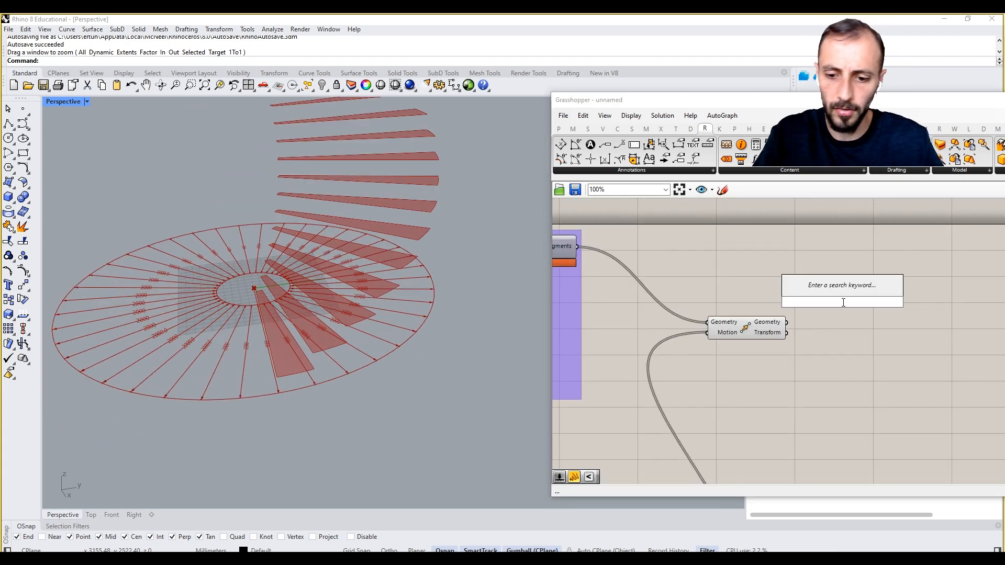
type("extrude")
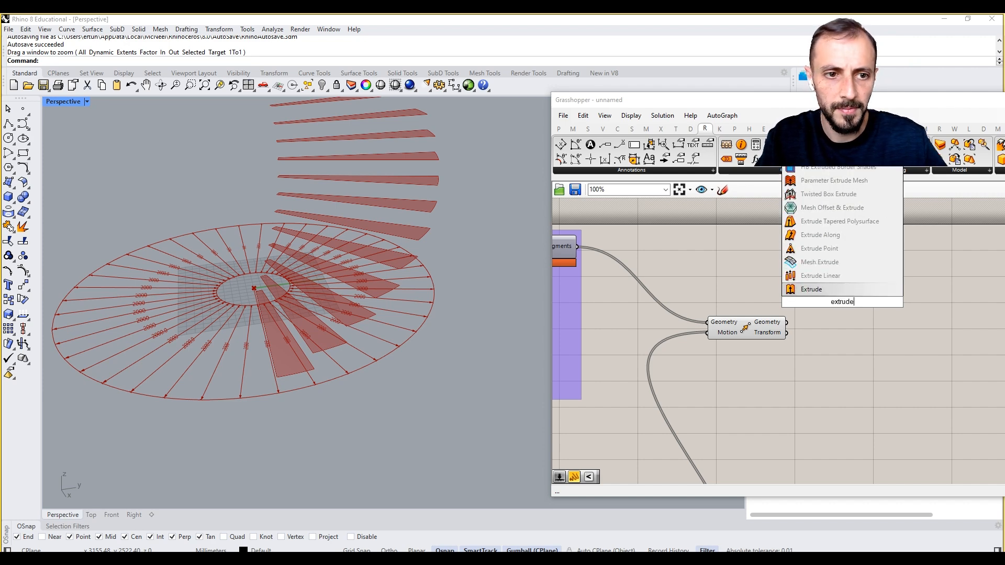
key("Return")
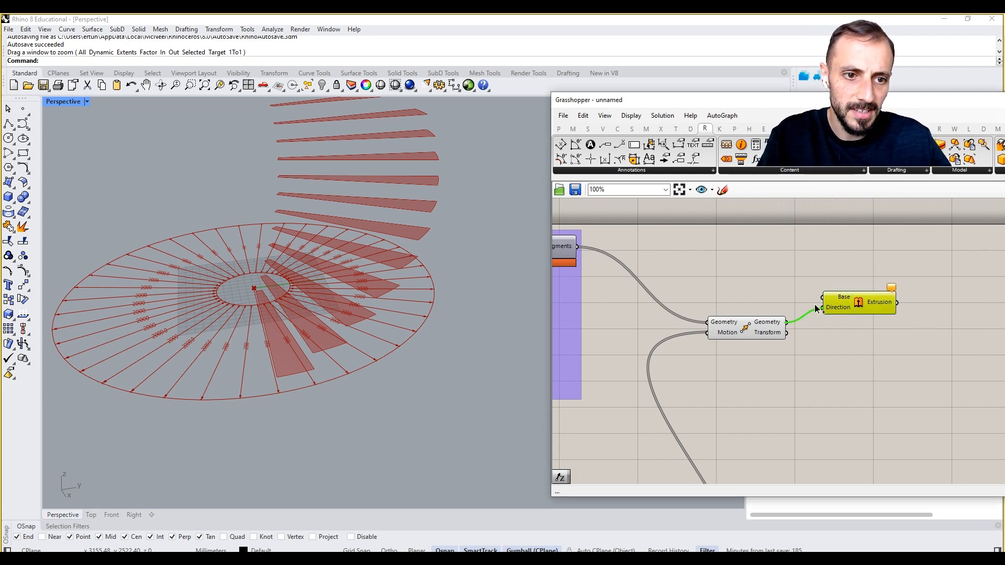
Step: Add a Unit Z vector component and a number slider with the value 15 for the extrusion thickness
double_click(810, 264)
type("unit z")
key("Return")
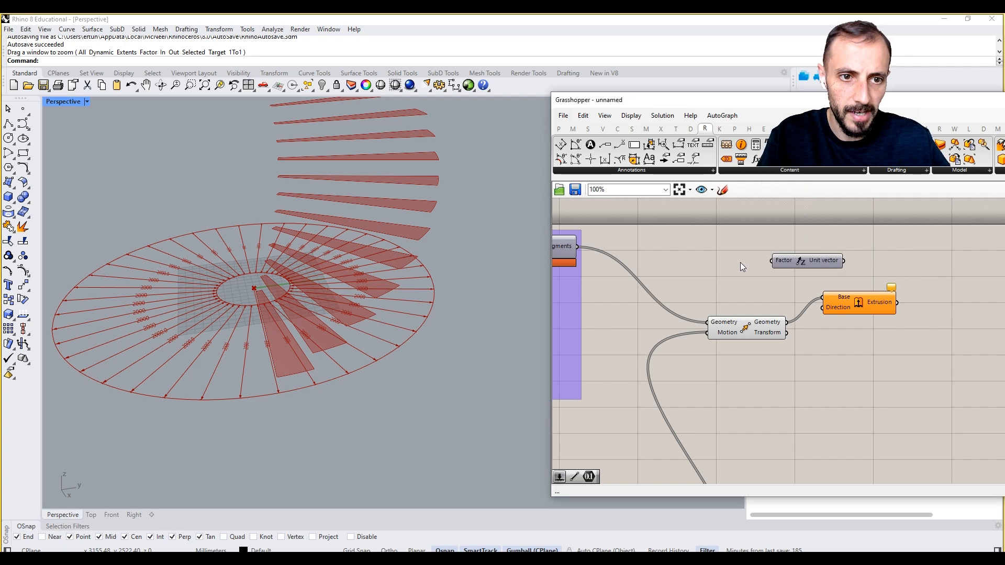
double_click(725, 255)
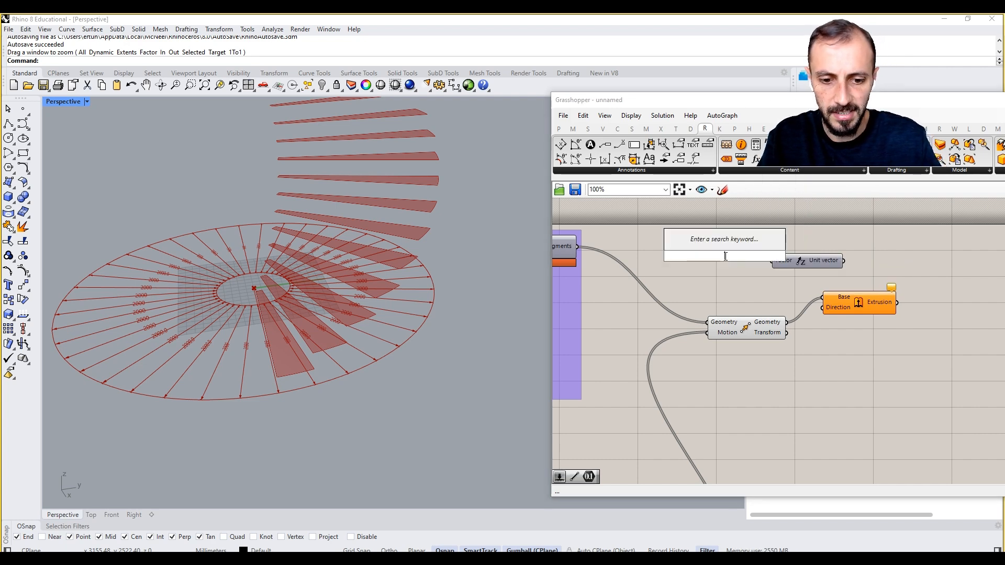
type("15")
key("Return")
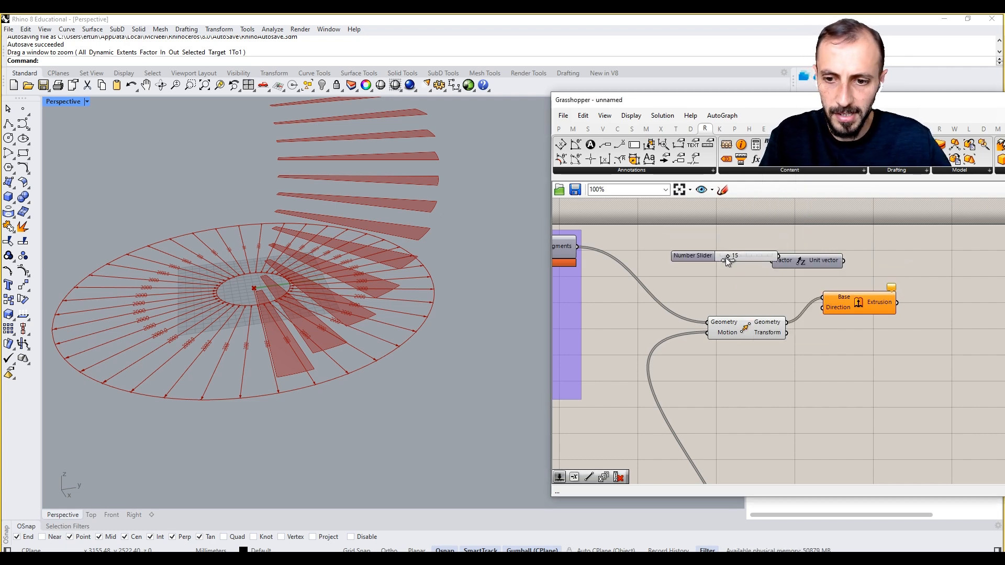
left_click_drag(722, 269, 789, 271)
Step: Add a Negative component, wire the slider through it into Unit Z, and connect the vector to Extrude's Direction
double_click(764, 231)
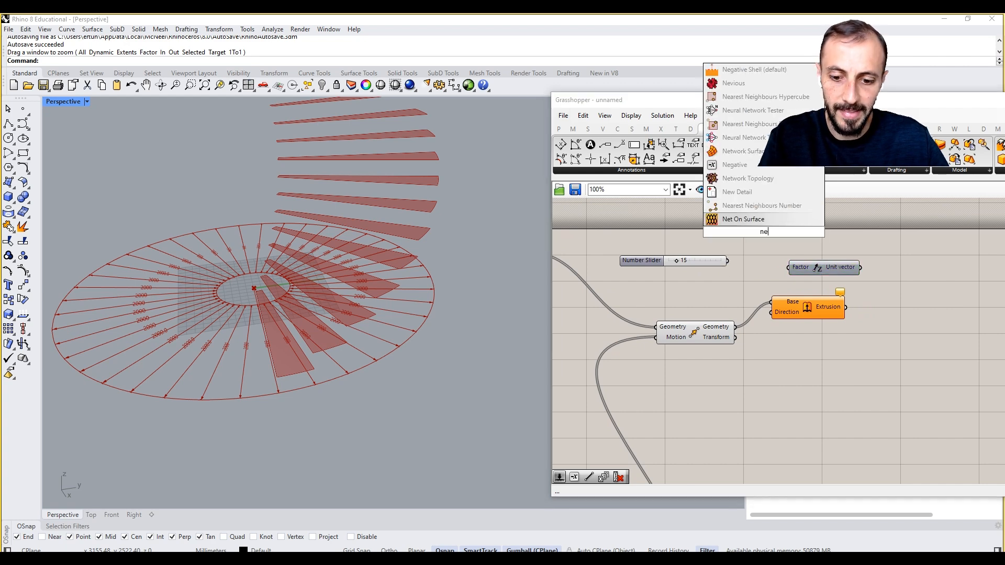
type("neg")
left_click(745, 219)
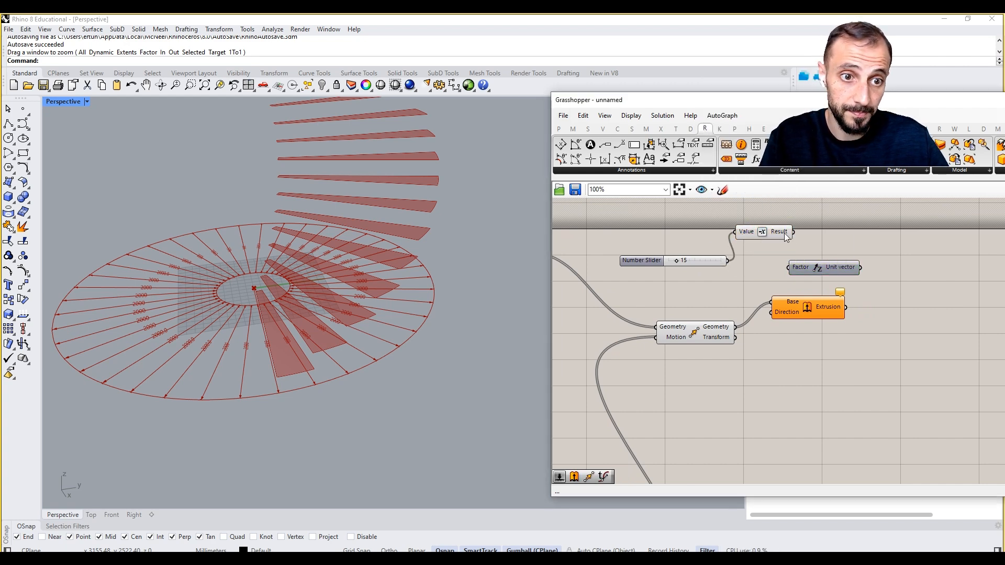
left_click_drag(813, 209, 725, 386)
left_click(830, 320)
left_click_drag(830, 314, 908, 315)
Step: Turn off the preview of the Move, slider, Negative and Unit Z components
left_click_drag(858, 392, 683, 395)
right_click(698, 284)
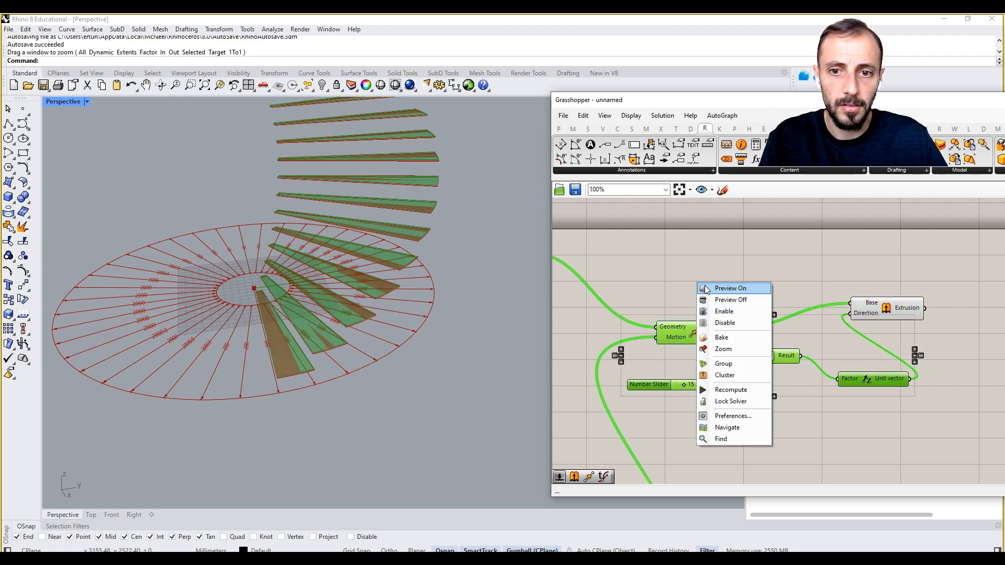
left_click(714, 300)
right_click_drag(274, 243, 325, 298)
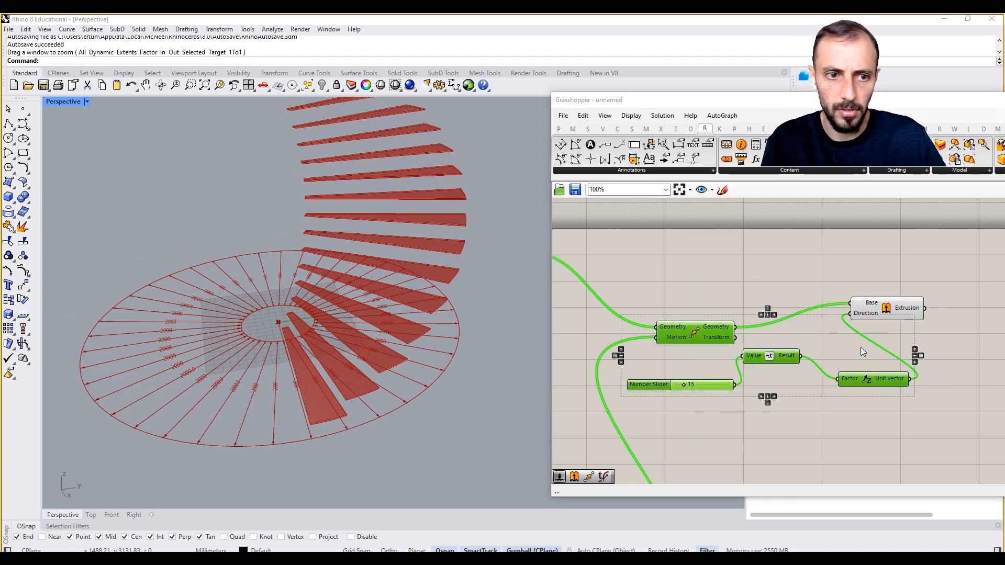
Step: Move the Extrude, Negative, Unit Z and slider components above the Move component
left_click_drag(926, 285, 770, 425)
left_click(717, 385, "shift")
left_click_drag(718, 385, 799, 243)
right_click(718, 330)
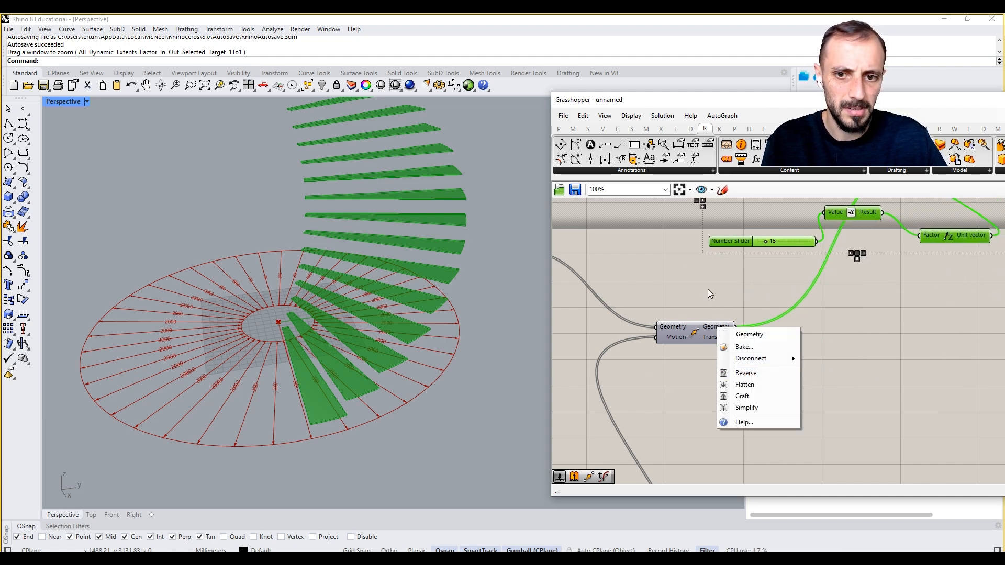
left_click(745, 295)
right_click_drag(745, 294, 699, 372)
scroll(699, 373, "down", 1)
right_click_drag(745, 340, 787, 323)
left_click_drag(850, 235, 654, 338)
left_click(651, 268)
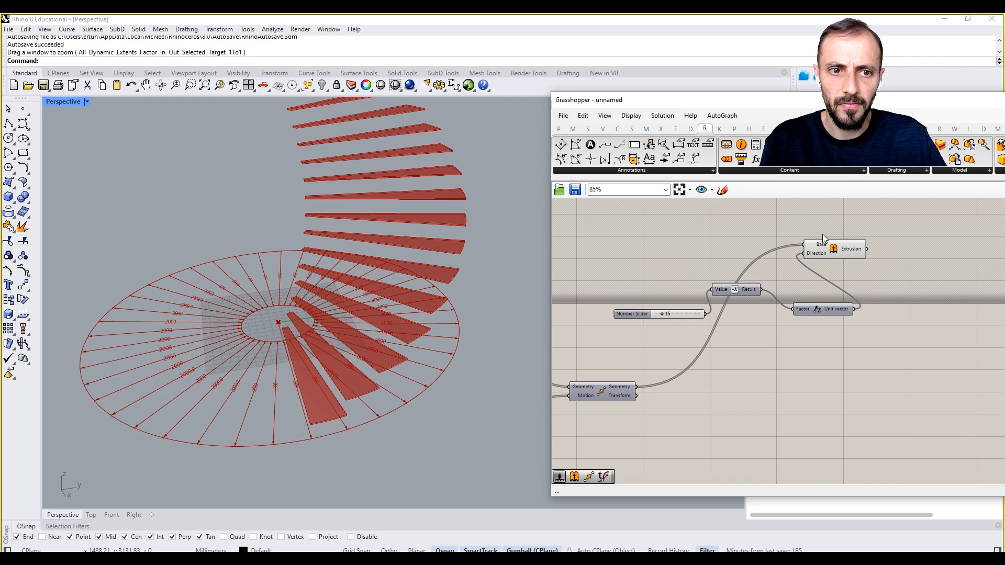
Step: Move the extrusion components back down beside the Move component
left_click_drag(851, 225, 688, 452)
left_click(759, 333)
right_click_drag(829, 358, 852, 369)
double_click(858, 371)
scroll(260, 328, "down", 6)
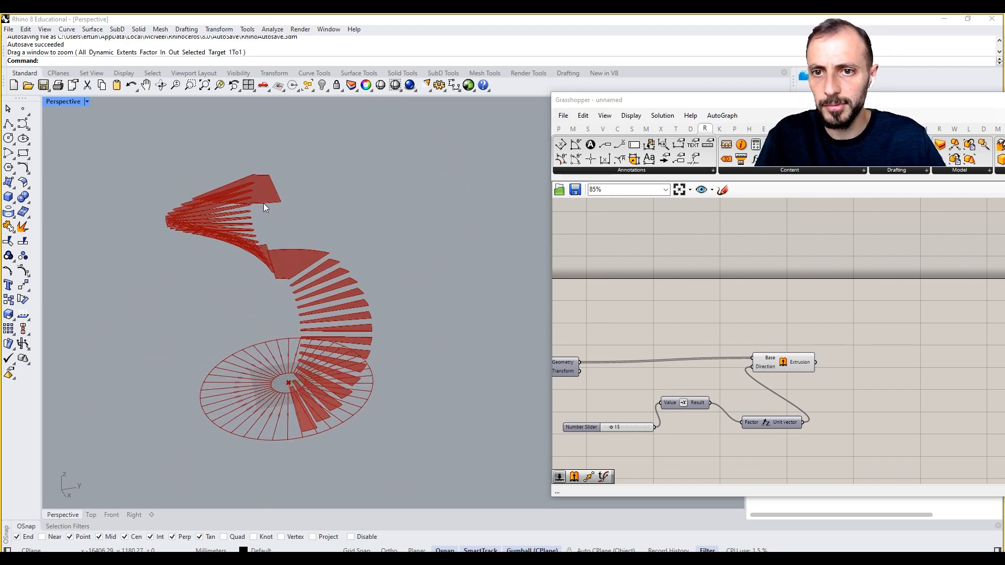
Step: Group the slider, Negative, Unit Z and Extrude components and place the group above the Move component
right_click_drag(834, 377, 803, 345)
left_click(771, 336)
right_click_drag(703, 381, 783, 373)
left_click_drag(836, 298, 616, 398)
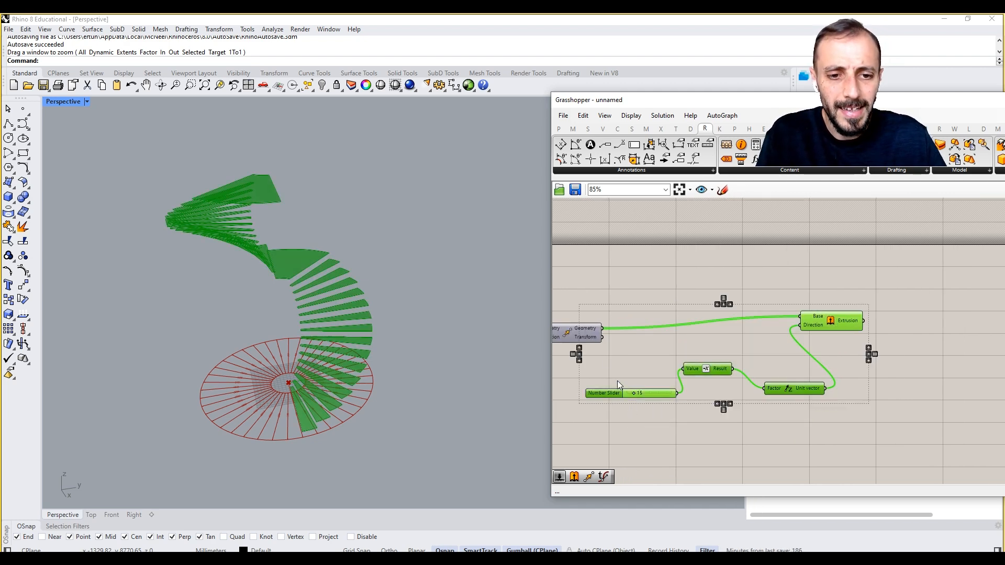
key("ctrl+g")
left_click(721, 280)
left_click_drag(852, 288, 620, 425)
left_click_drag(643, 368, 702, 263)
Step: Set the wire display of Extrude's Base input to Hidden and adjust the group's position
left_click(592, 320)
right_click(592, 331)
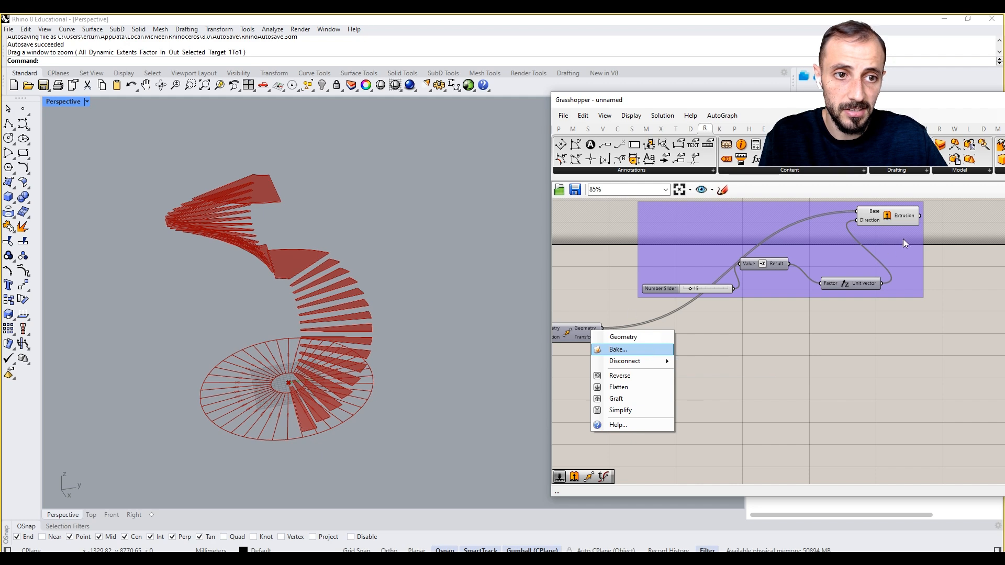
right_click(873, 215)
mouse_move(909, 243)
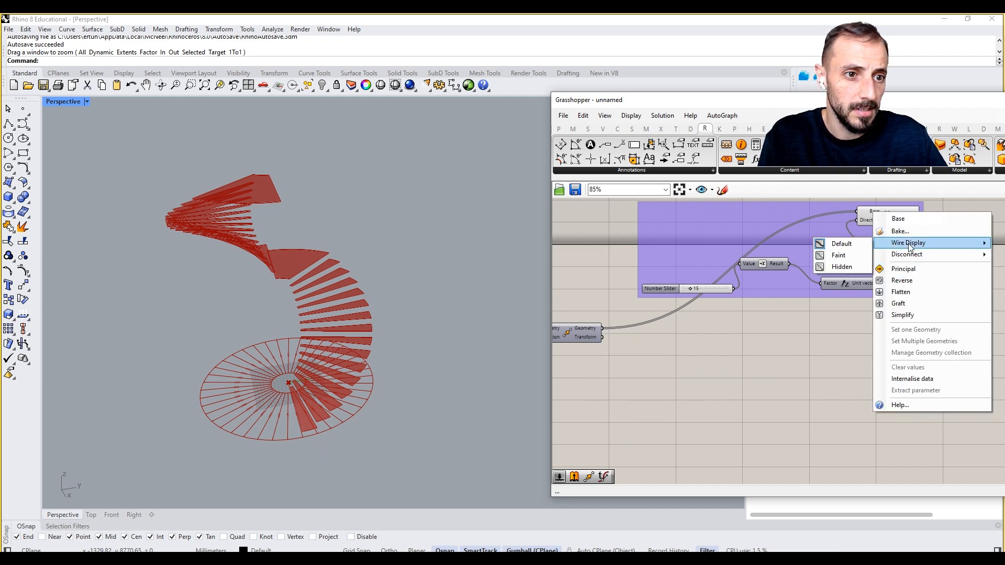
left_click(827, 266)
right_click_drag(709, 250, 714, 300)
left_click_drag(715, 299, 702, 259)
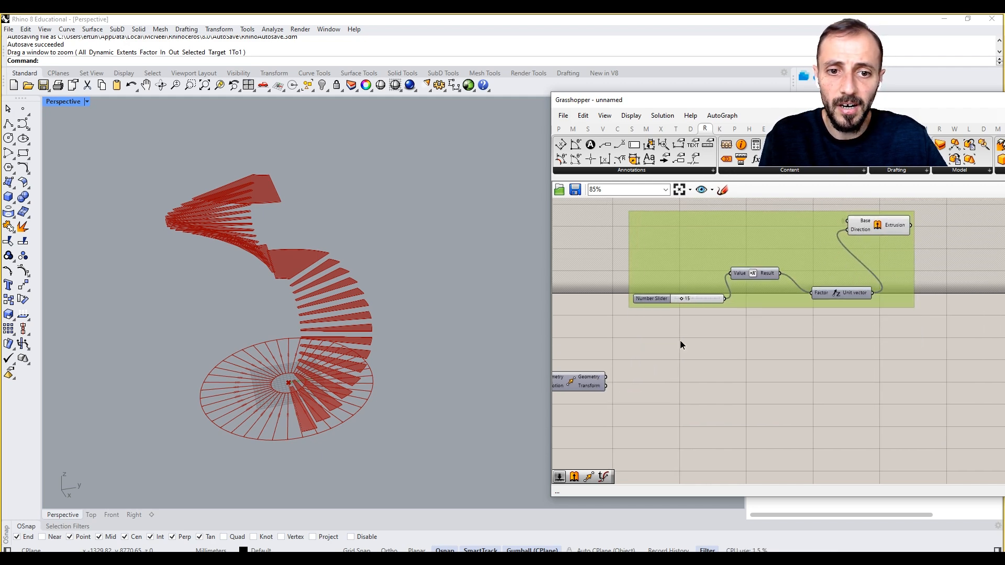
right_click_drag(680, 340, 687, 341)
scroll(394, 306, "up", 10)
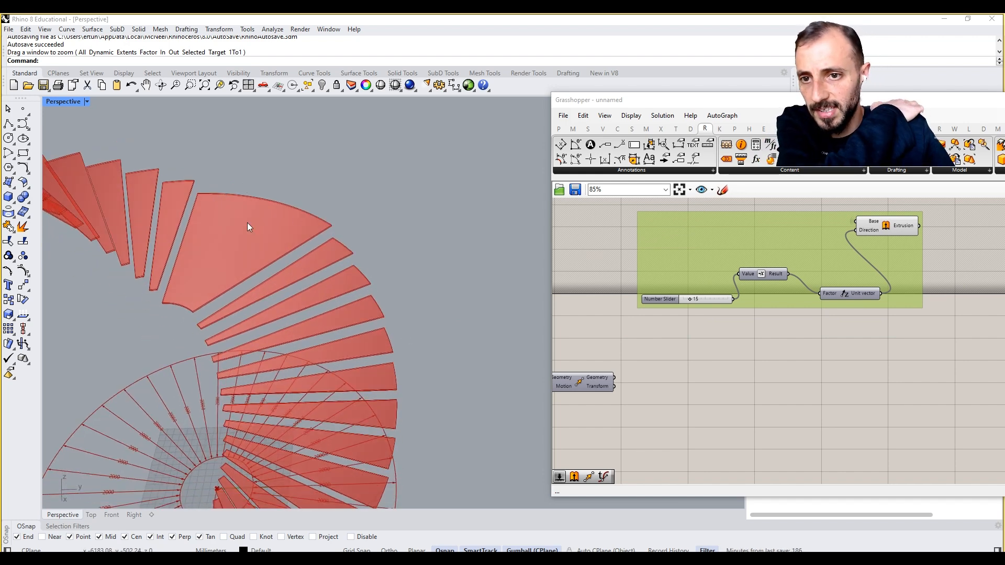
right_click_drag(659, 381, 780, 360)
double_click(777, 375)
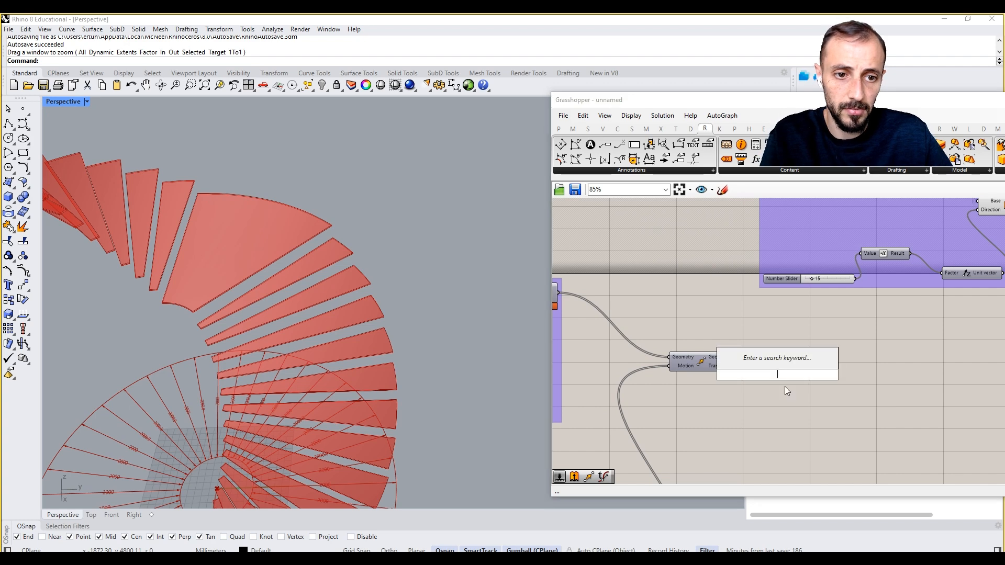
right_click_drag(809, 408, 767, 428)
right_click_drag(870, 375, 782, 402)
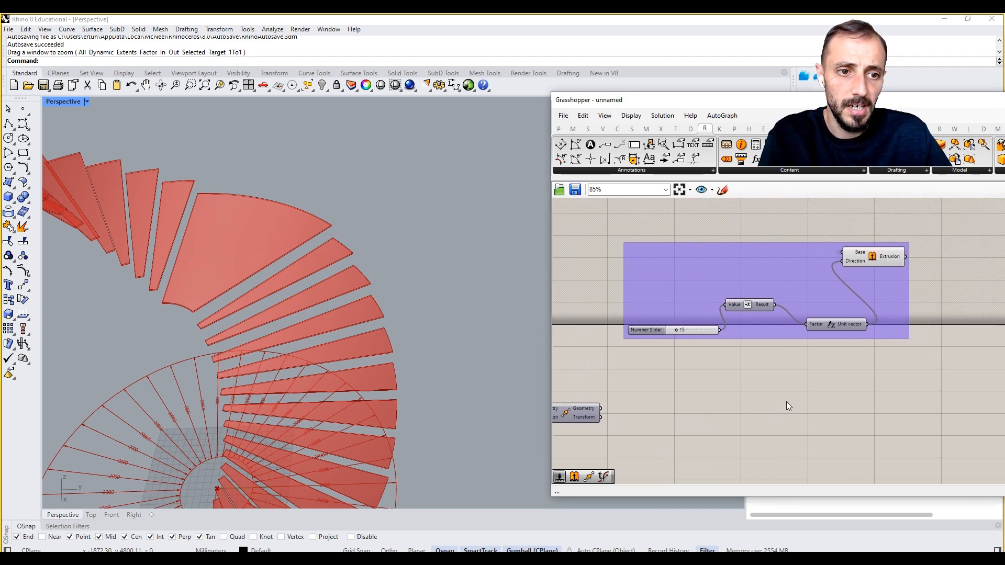
double_click(961, 267)
type("pattern")
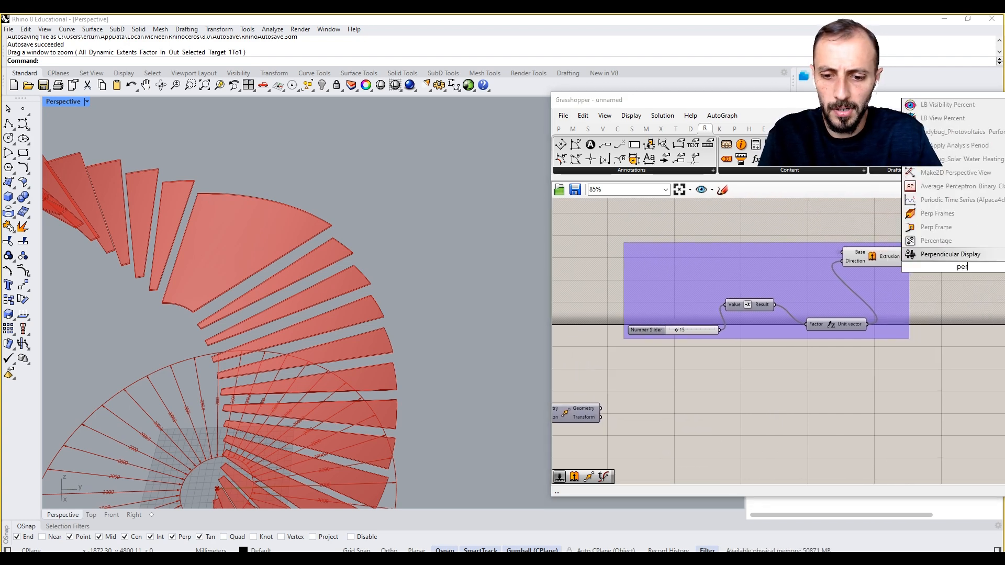
left_click(952, 302)
Step: Add a Custom Preview component and connect the Extrusion output to its Geometry input
right_click_drag(951, 302, 861, 309)
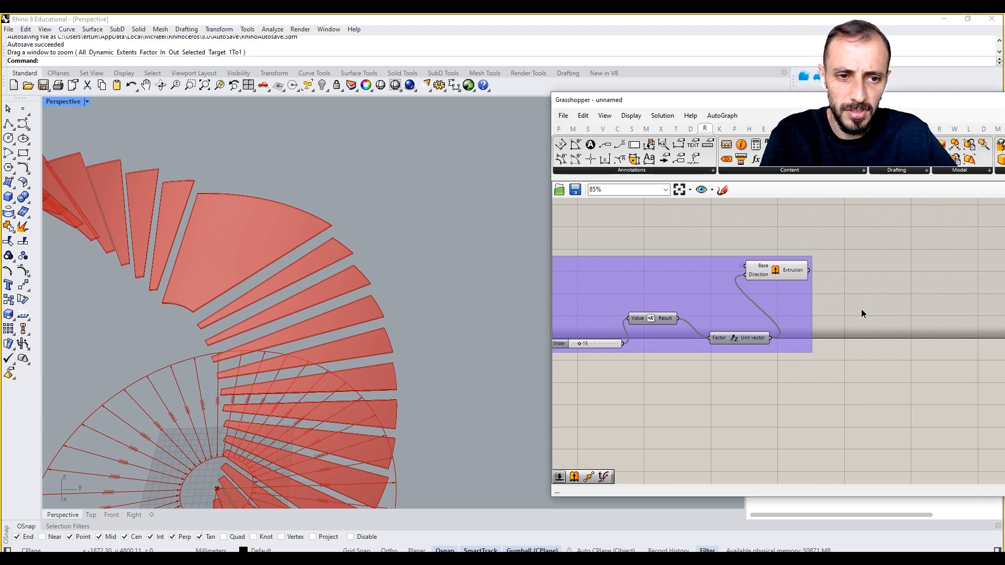
double_click(861, 309)
type("preview")
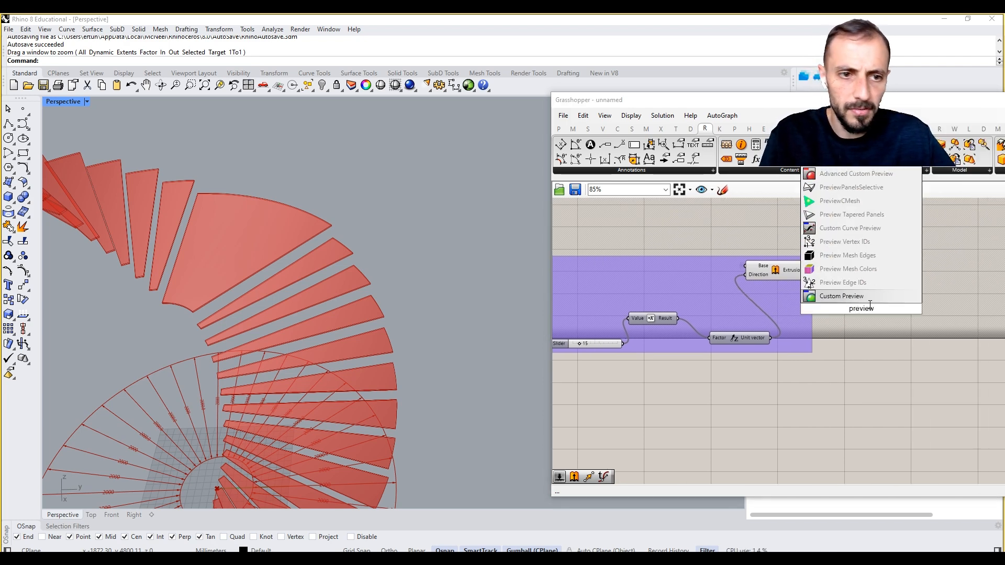
key("Return")
left_click_drag(810, 271, 858, 286)
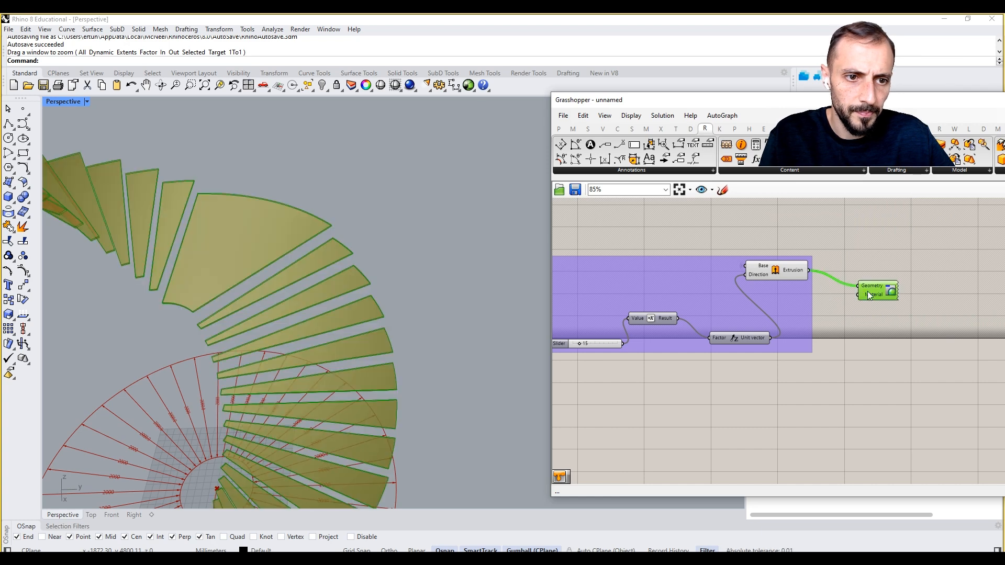
Step: Add a Colour Swatch wired to the Custom Preview's Material and include both components in the extrusion group
double_click(850, 331)
type("swatch")
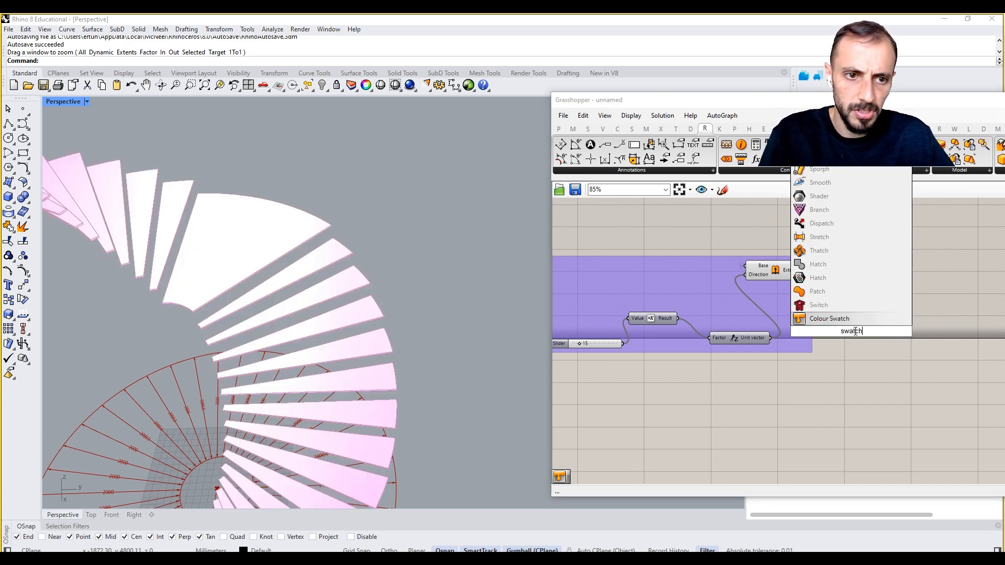
key("Return")
left_click_drag(898, 270, 831, 339)
right_click(802, 317)
left_click(845, 400)
left_click(848, 401)
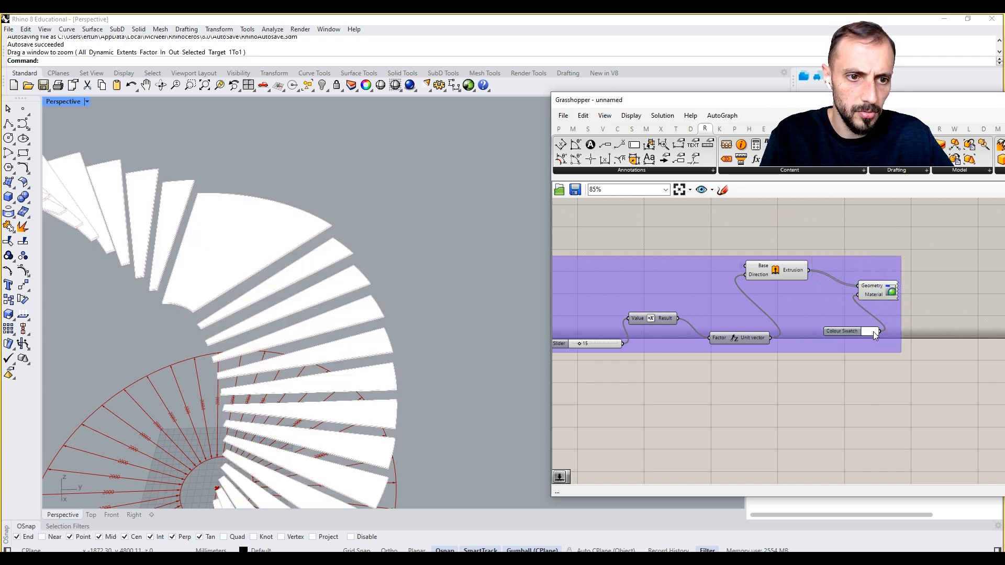
Step: Set the colour swatch's alpha to 0 and turn off the Extrude component's preview
left_click(872, 331)
left_click_drag(961, 468, 867, 460)
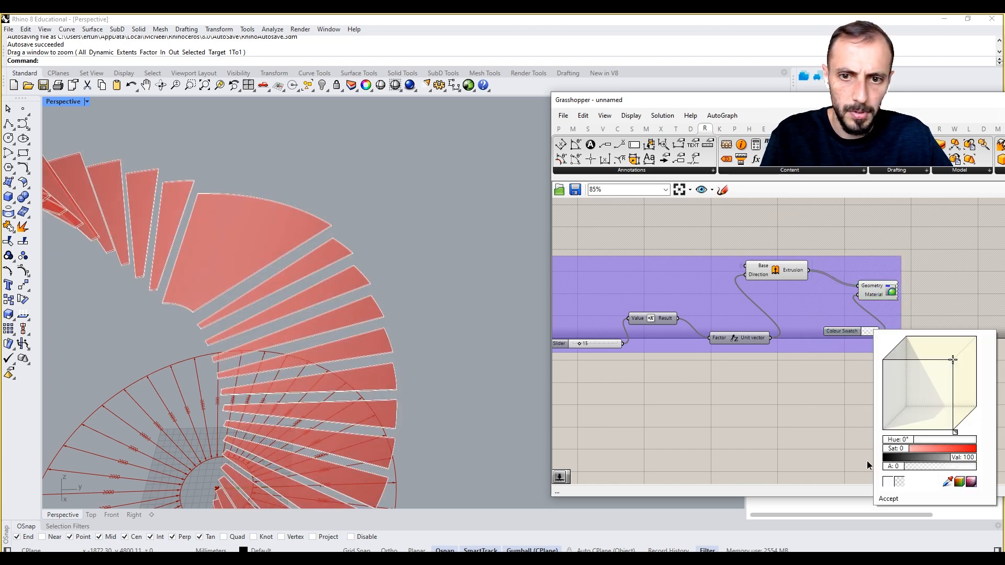
left_click(801, 275)
middle_click(786, 227)
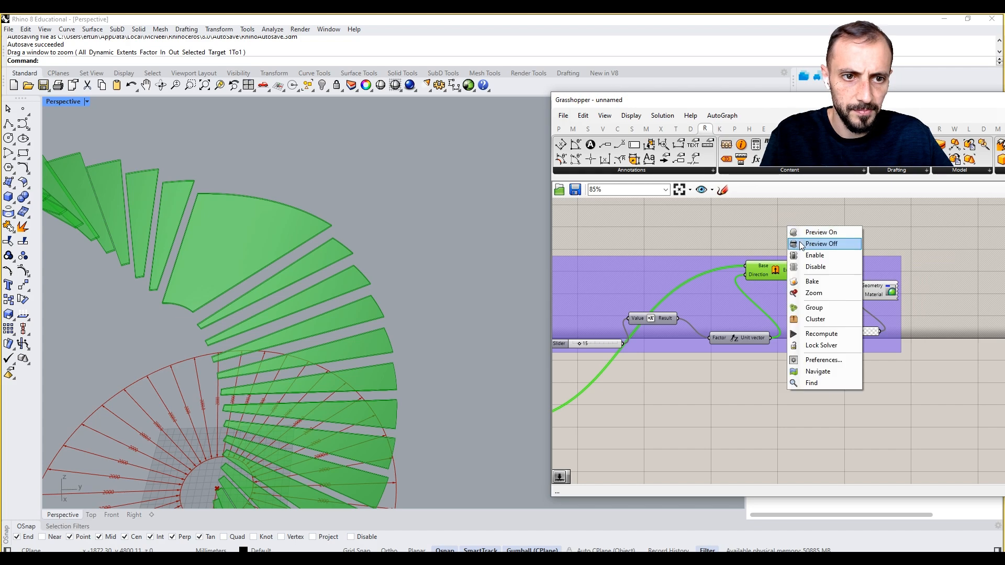
left_click(803, 244)
left_click(757, 234)
right_click_drag(234, 290, 252, 219, "shift")
scroll(252, 218, "down", 5)
scroll(216, 345, "up", 6)
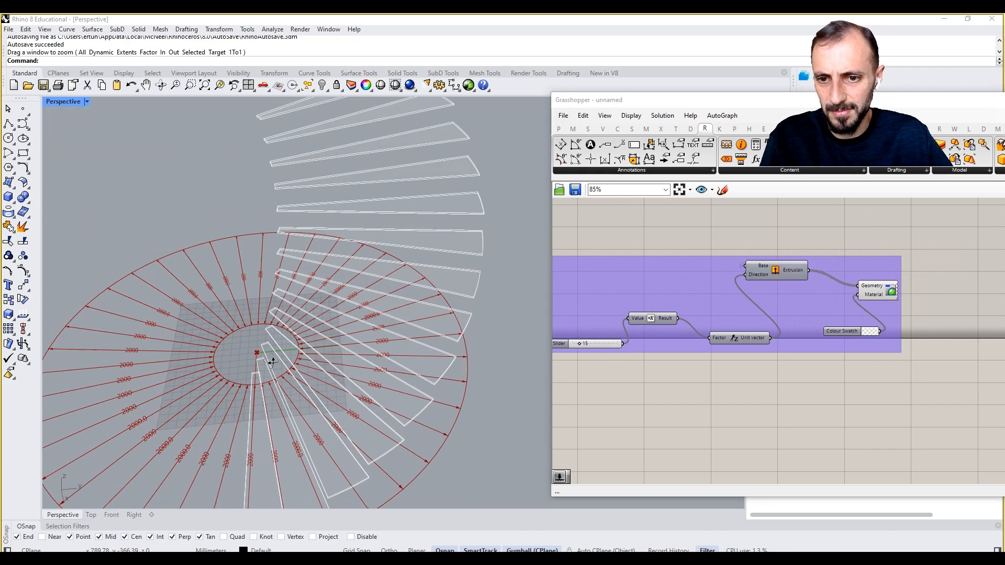
scroll(255, 361, "down", 7)
right_click_drag(255, 363, 318, 362)
right_click_drag(771, 399, 891, 346)
scroll(728, 367, "down", 3)
scroll(729, 387, "up", 4)
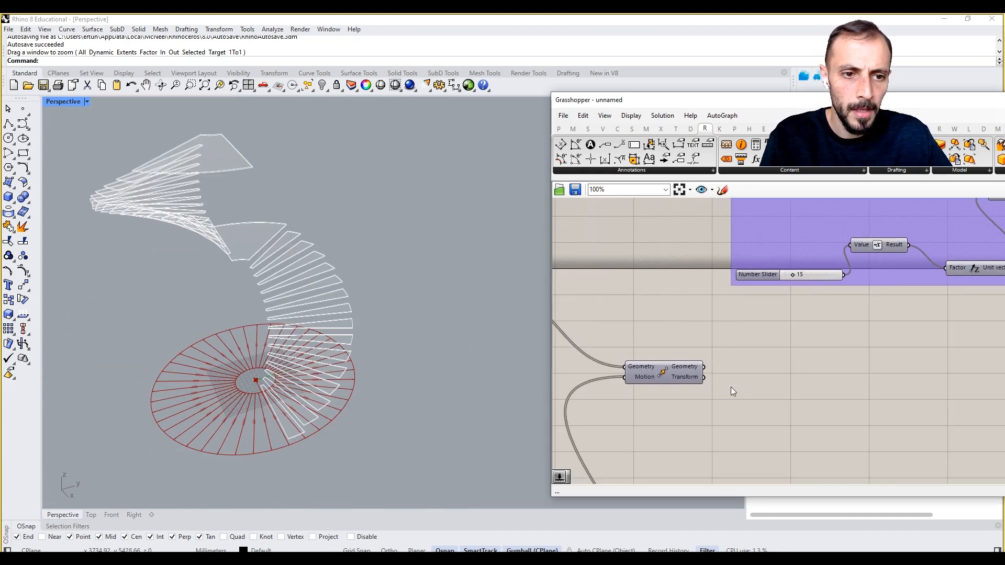
double_click(738, 386)
type("de")
key("Escape")
scroll(745, 387, "up", 1)
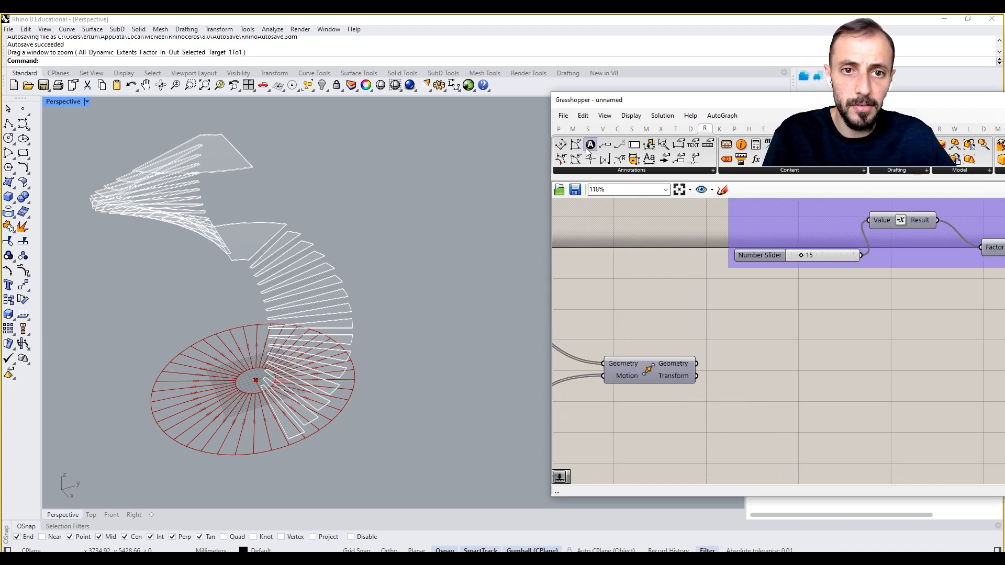
Step: Add a Deconstruct Brep component and connect the Move component's Geometry output to its Brep input
left_click(632, 129)
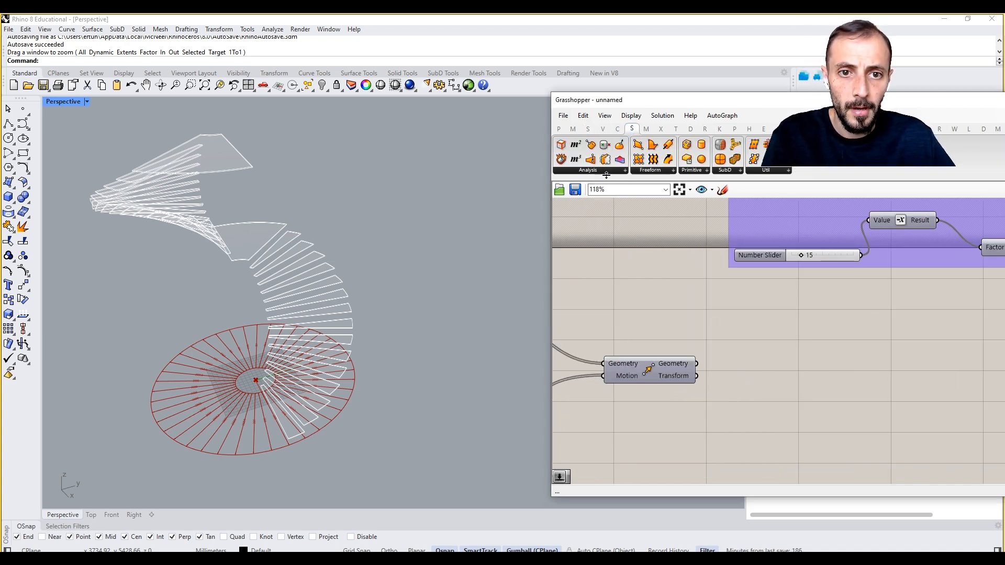
left_click(605, 175)
left_click_drag(670, 245, 739, 383)
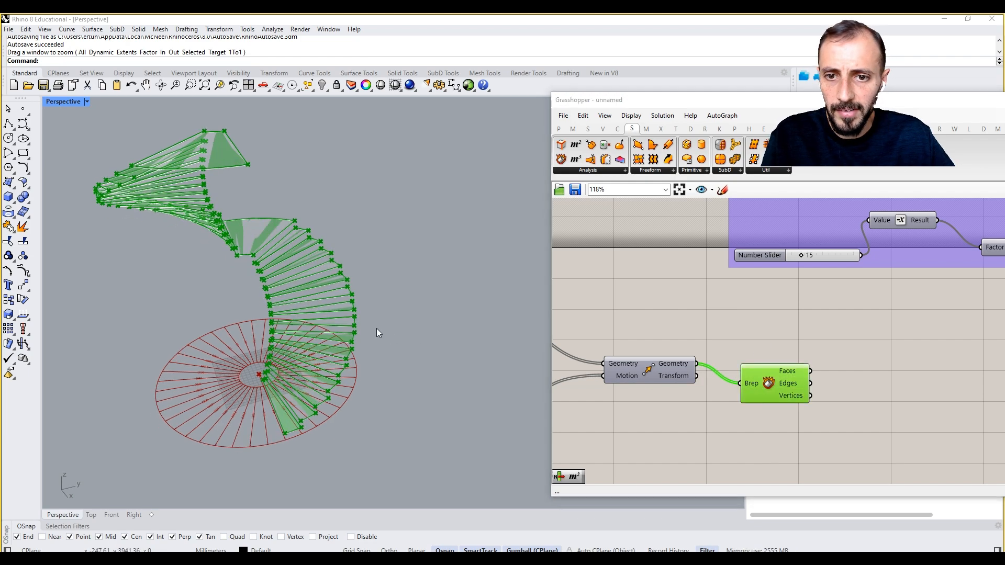
scroll(350, 301, "up", 5)
scroll(350, 300, "up", 3)
scroll(354, 319, "down", 10)
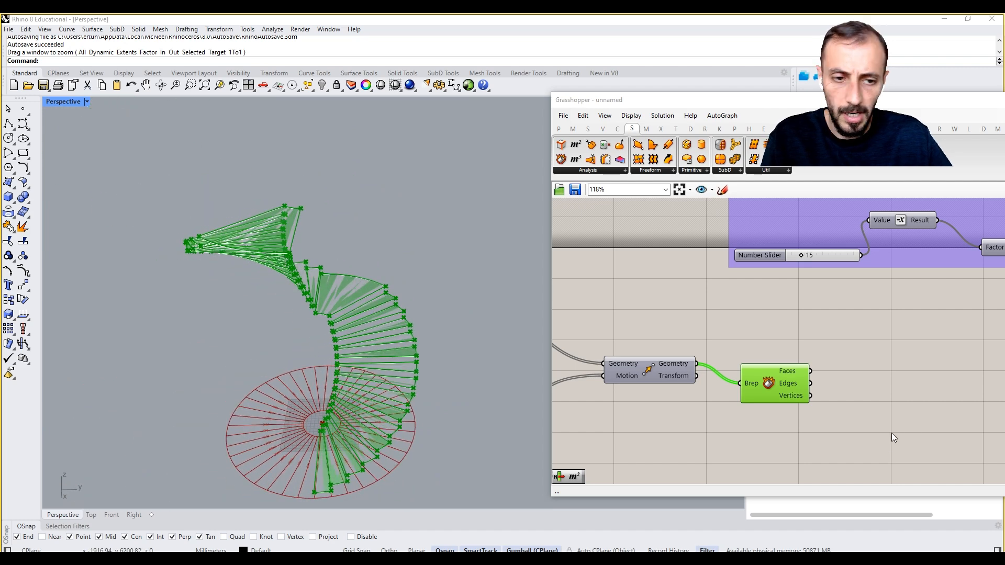
Step: Add a Sort List component and connect Deconstruct Brep's Edges output to its Values A input
double_click(893, 404)
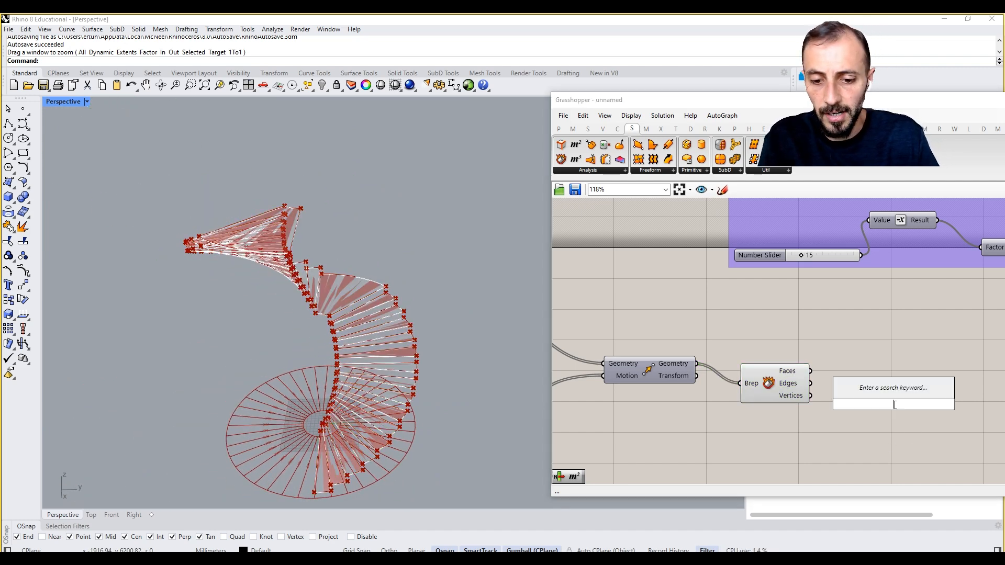
type("sort")
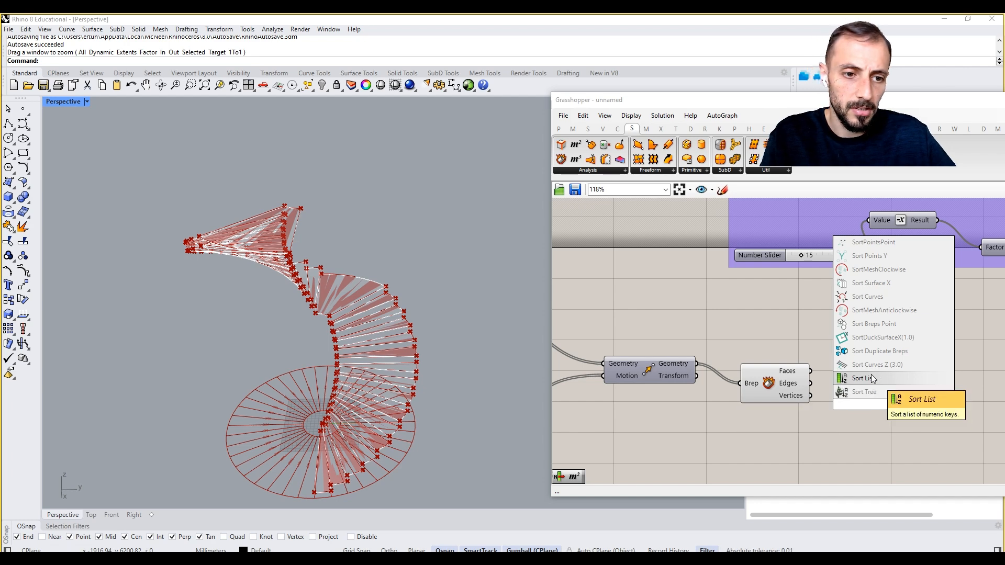
left_click(872, 376)
mouse_move(814, 384)
left_mouse_down()
mouse_move(855, 398)
mouse_move(855, 411)
mouse_move(890, 381)
mouse_move(868, 393)
left_mouse_up()
Step: Add a curve Length component, feed it the Edges output and connect its Length output to Sort List's Keys input
double_click(847, 444)
type("leng")
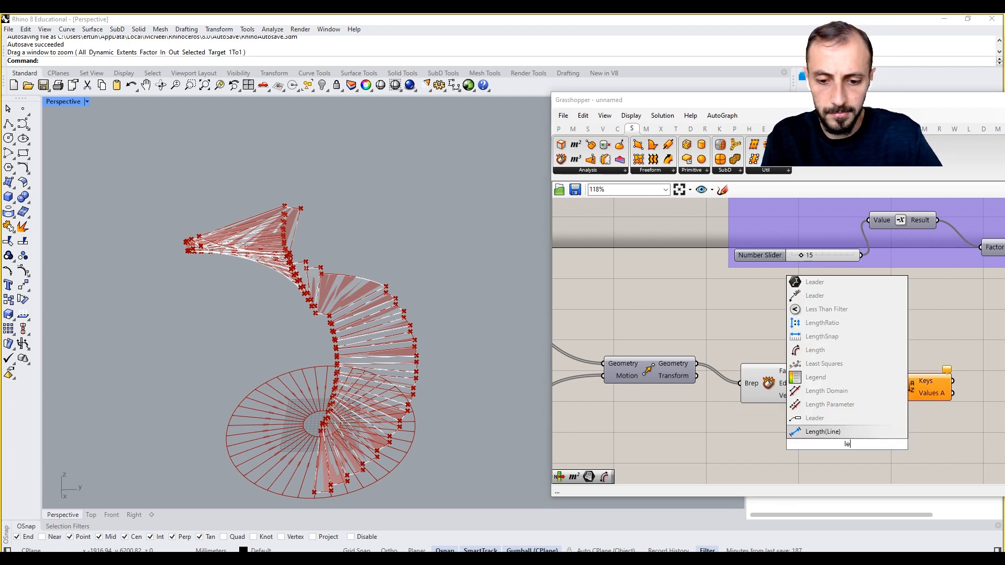
left_click(816, 391)
left_click_drag(810, 383, 811, 444)
left_click_drag(883, 402, 918, 410)
left_click_drag(846, 444, 902, 388)
Step: Turn off the Deconstruct Brep preview and move the Length and Sort List components further away from it
right_click_drag(911, 396, 713, 394)
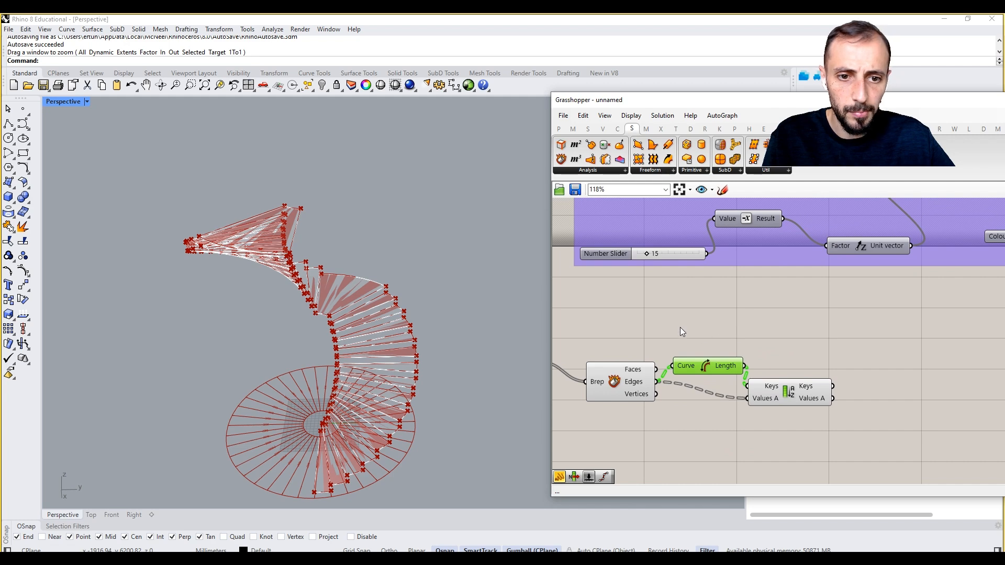
left_click_drag(670, 332, 604, 389)
right_click(621, 309)
left_click(653, 326)
left_click_drag(821, 342, 674, 426)
left_click_drag(775, 394, 829, 395)
left_click(906, 368)
scroll(314, 293, "up", 5)
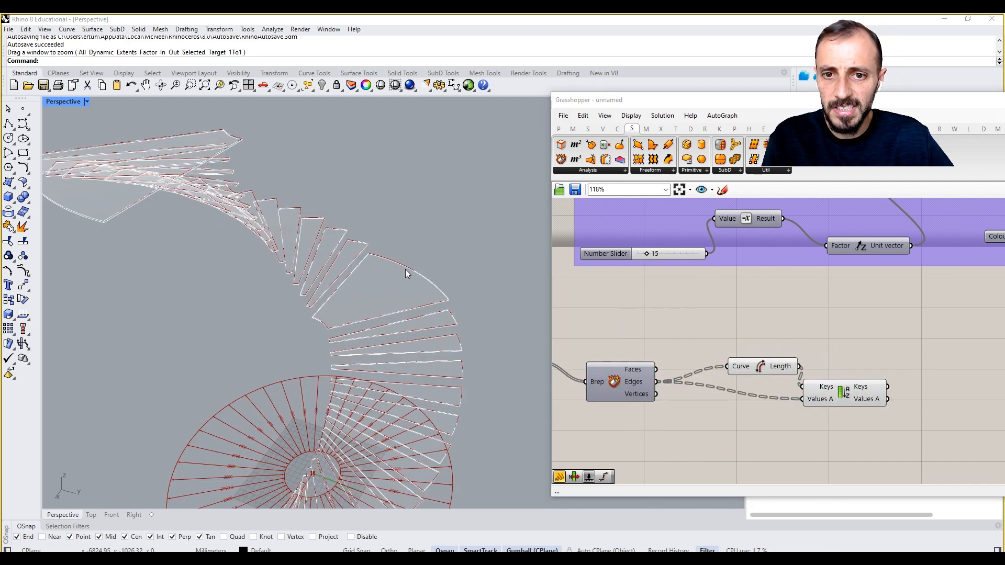
Step: Add a List Item component and connect Sort List's Values A output to its List input
right_click_drag(960, 406, 890, 410)
double_click(880, 398)
type("item")
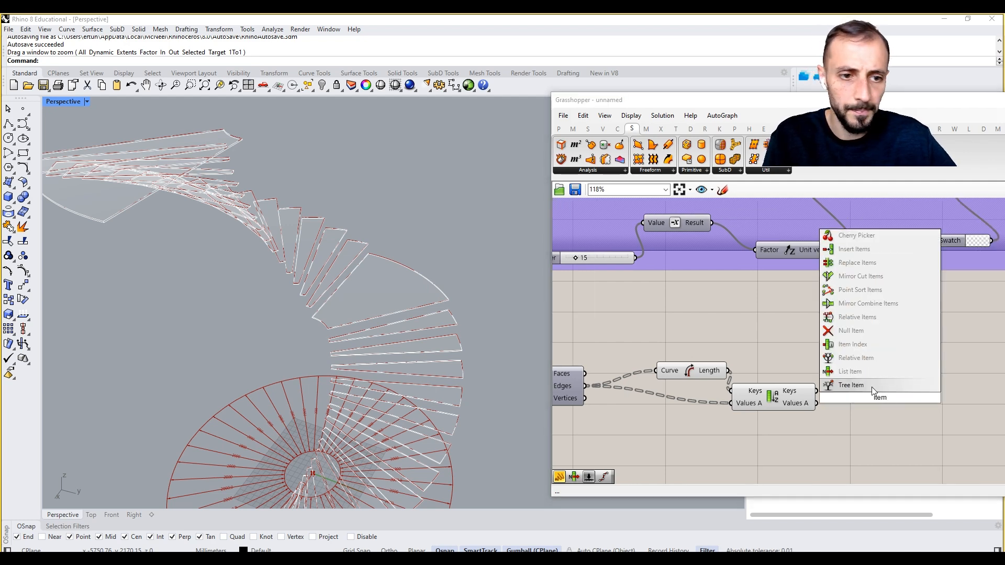
left_click(852, 372)
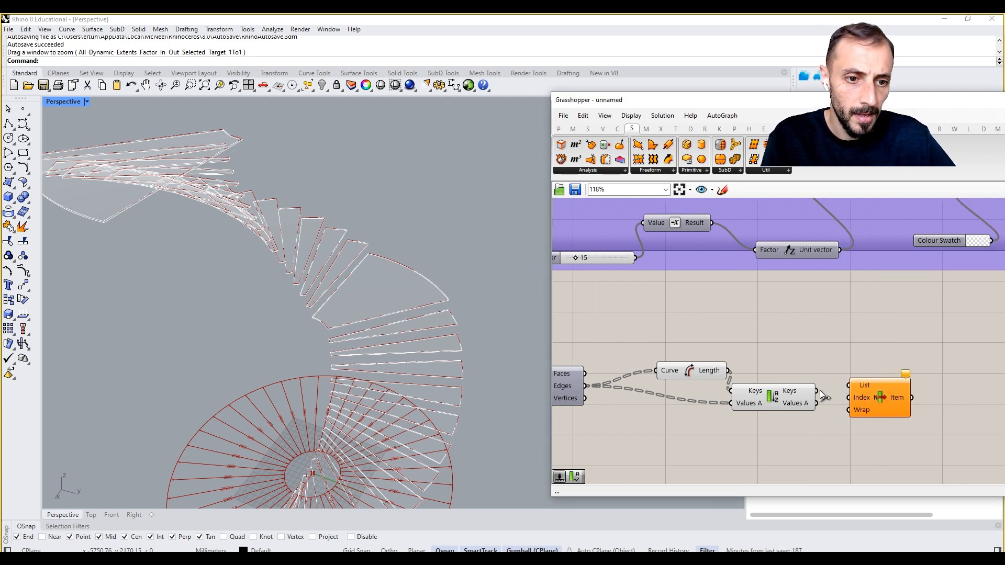
left_click_drag(840, 398, 898, 391)
Step: Add a panel containing 1 and connect it to List Item's Index input
scroll(365, 296, "down", 4)
scroll(332, 269, "up", 3)
double_click(834, 463)
type("//2")
key("Return")
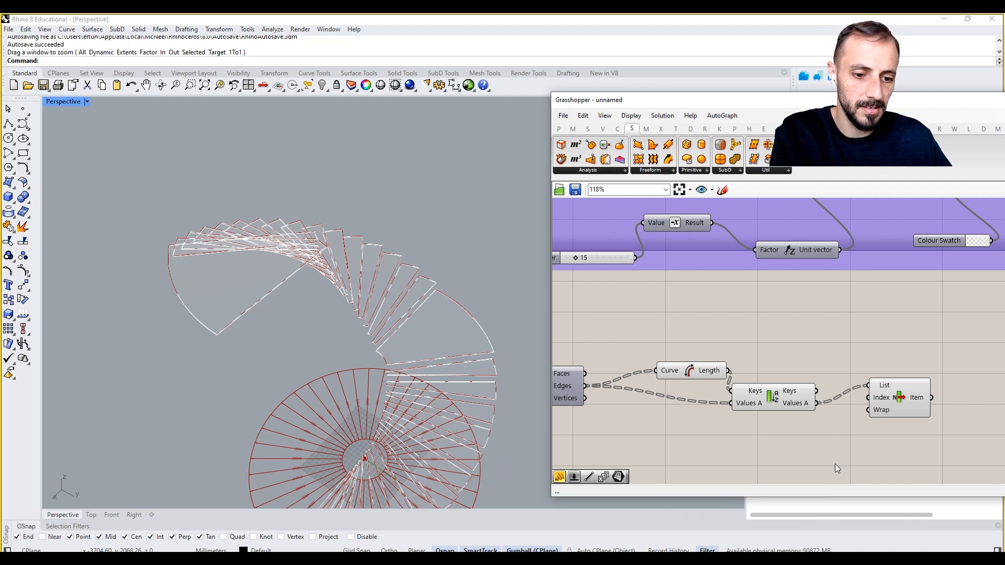
double_click(834, 464)
type("//1")
key("Return")
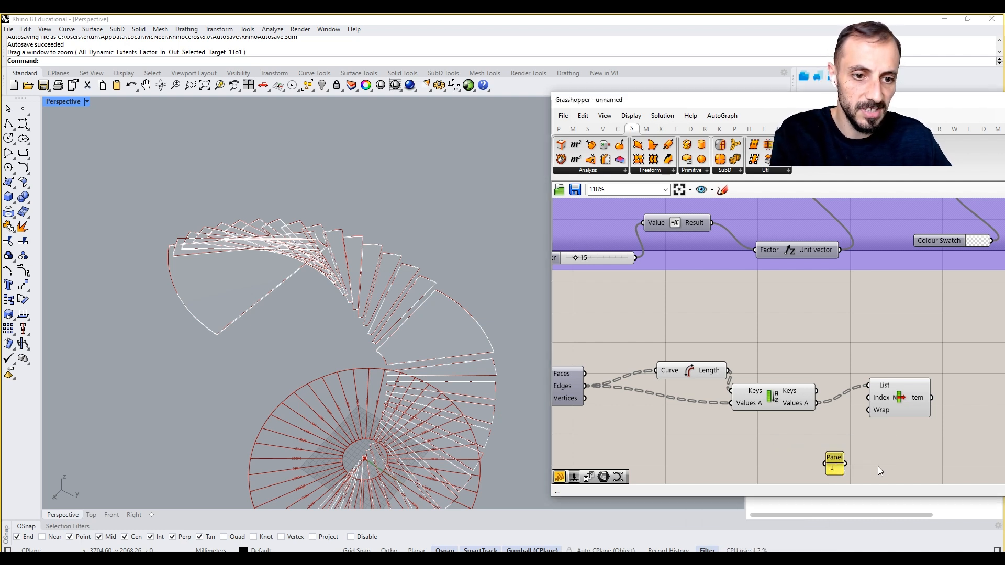
left_click_drag(867, 417, 868, 398)
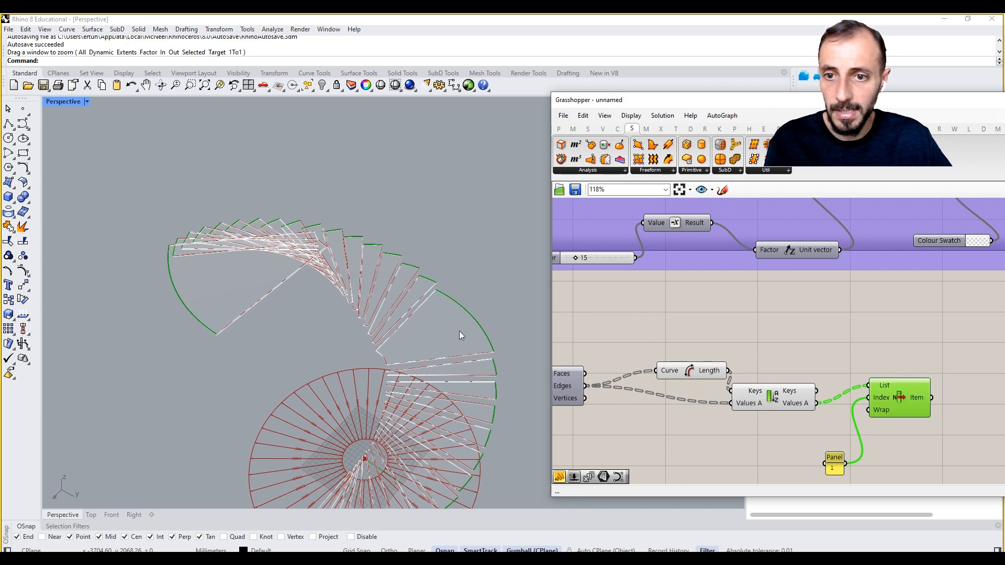
Step: Turn off the preview of the Length and Sort List components and view the selected outer edges
scroll(347, 354, "down", 3)
scroll(347, 355, "up", 3)
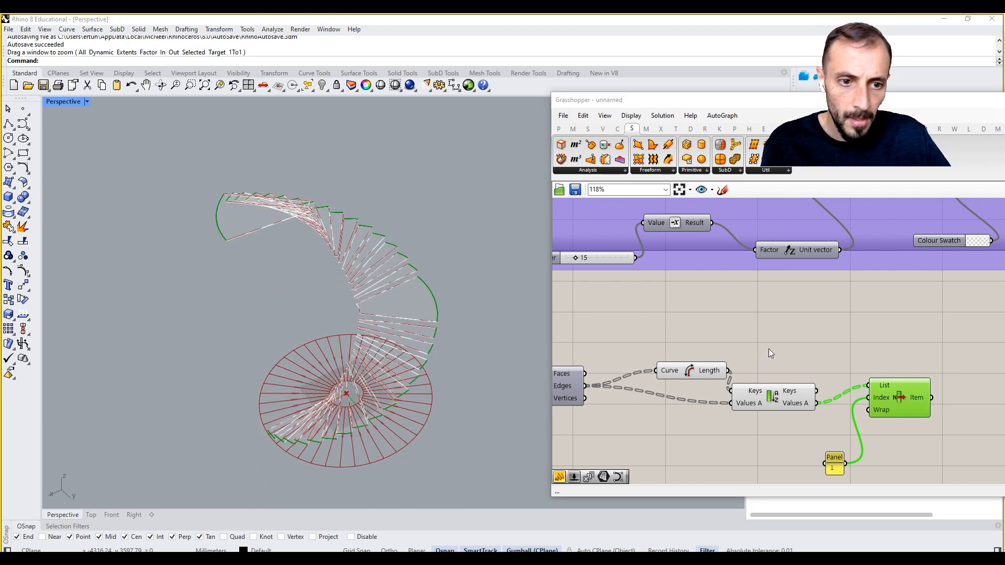
left_click_drag(767, 347, 687, 429)
middle_click(664, 326)
left_click(681, 340)
right_click_drag(385, 275, 404, 243)
scroll(400, 246, "up", 5)
scroll(420, 273, "down", 5)
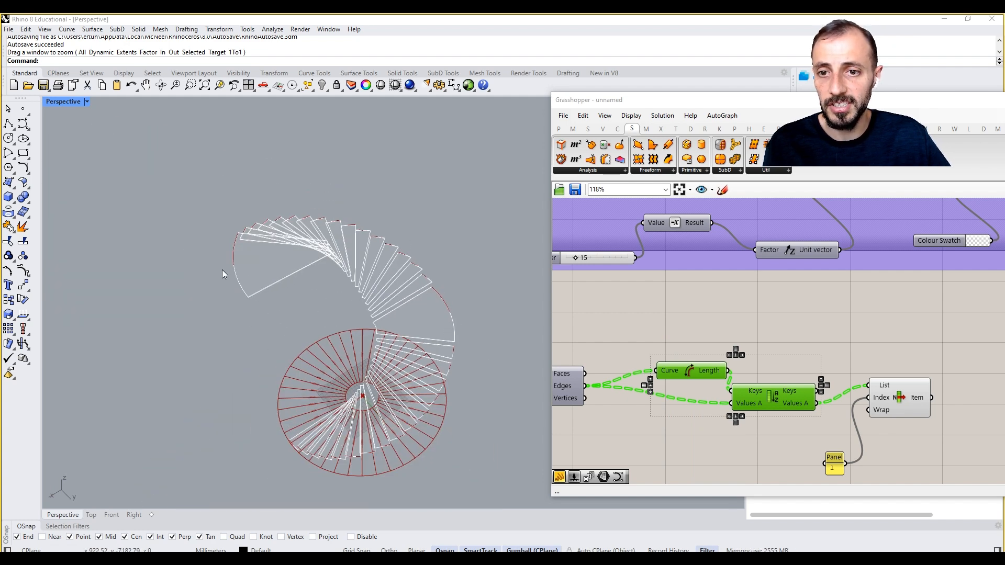
Step: Add an empty panel above the Length component and feed it the Length output to inspect the edge lengths
right_click_drag(773, 427, 643, 389)
right_click_drag(831, 406, 945, 388)
left_click(797, 398)
right_click(798, 398)
key("Escape")
double_click(768, 276)
type("//")
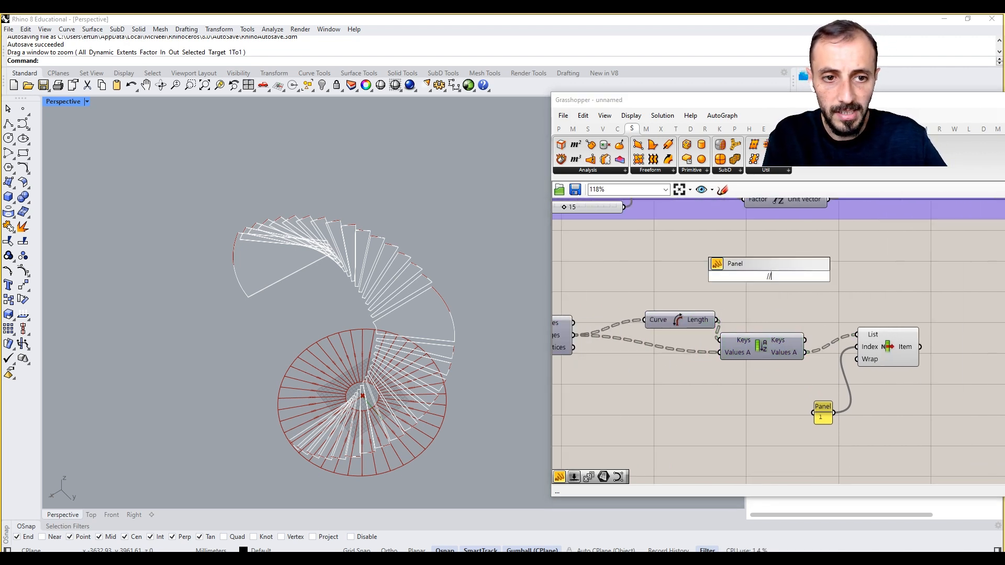
key("Return")
left_click_drag(717, 320, 768, 281)
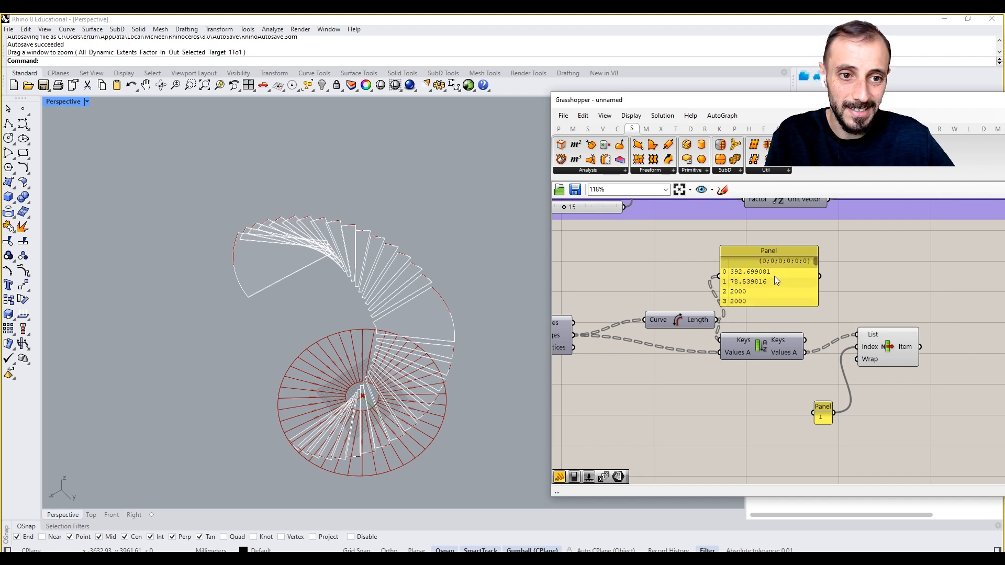
scroll(812, 273, "up", 2)
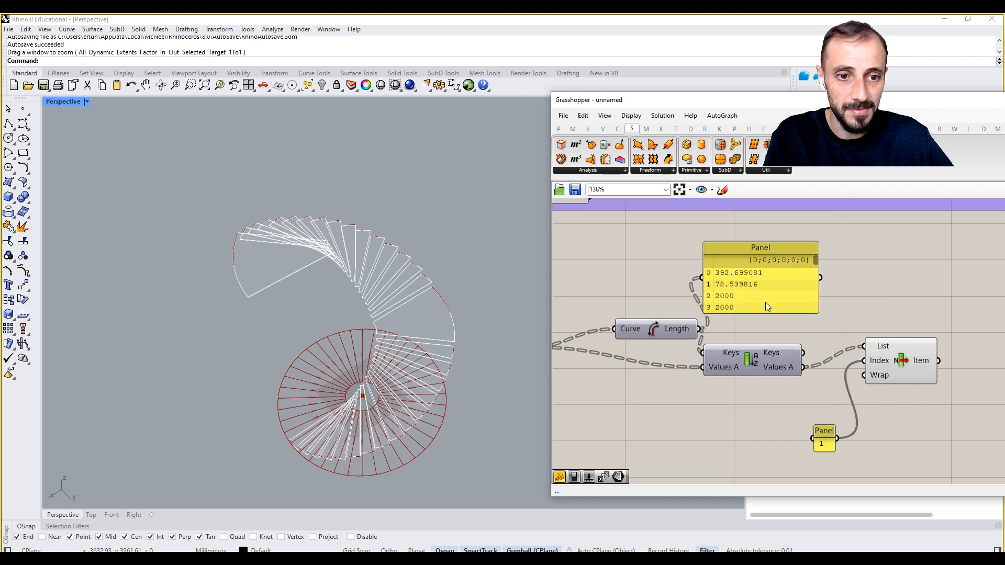
Step: Rewire the panel to Sort List's Values A output to inspect the sorted edges, and move it aside
left_click_drag(802, 367, 703, 278)
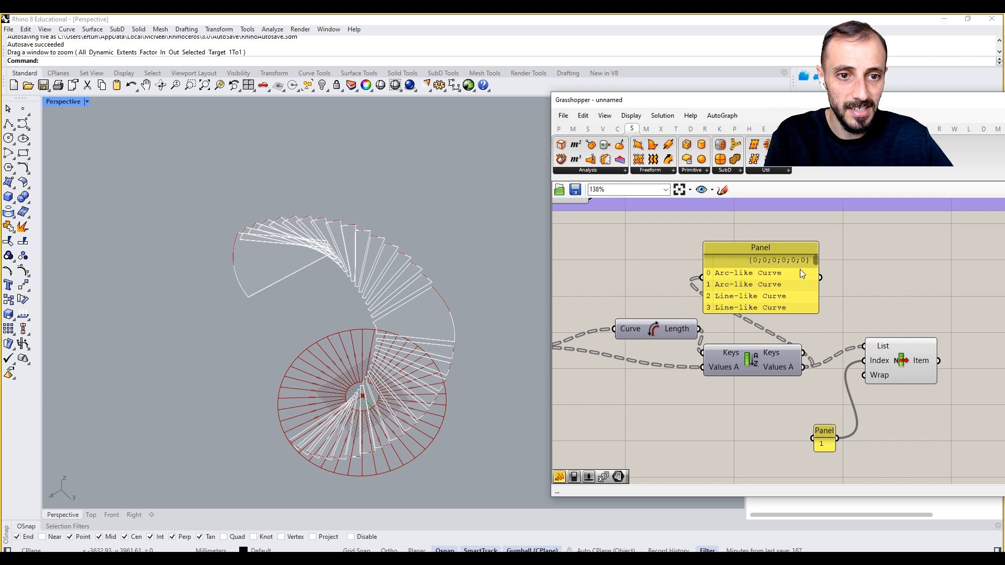
left_click(780, 278)
scroll(800, 306, "down", 2)
right_click_drag(800, 305, 744, 310)
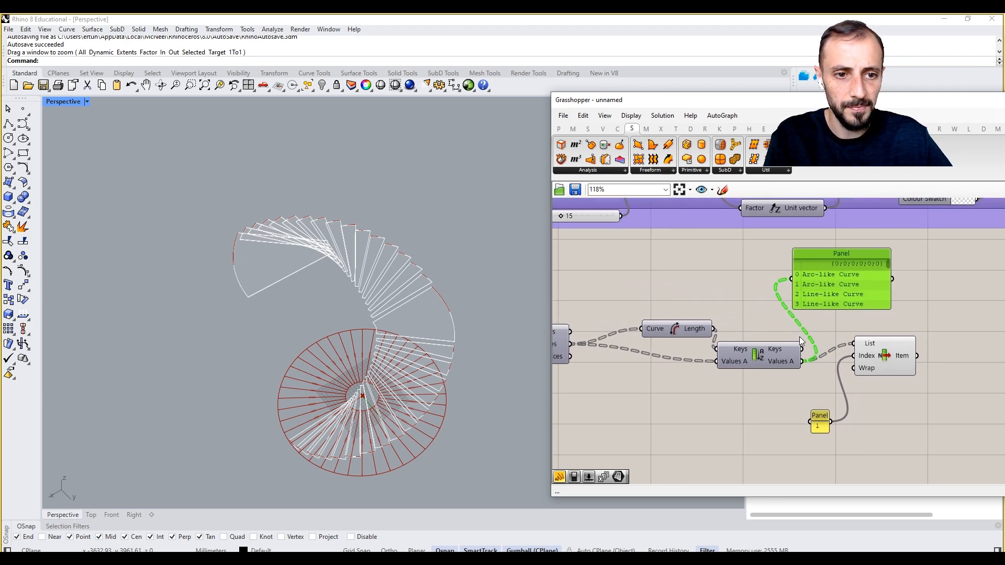
Step: Add another curve Length component and connect List Item's output to its Curve input
right_click_drag(942, 379, 856, 384)
double_click(856, 384)
type("legn")
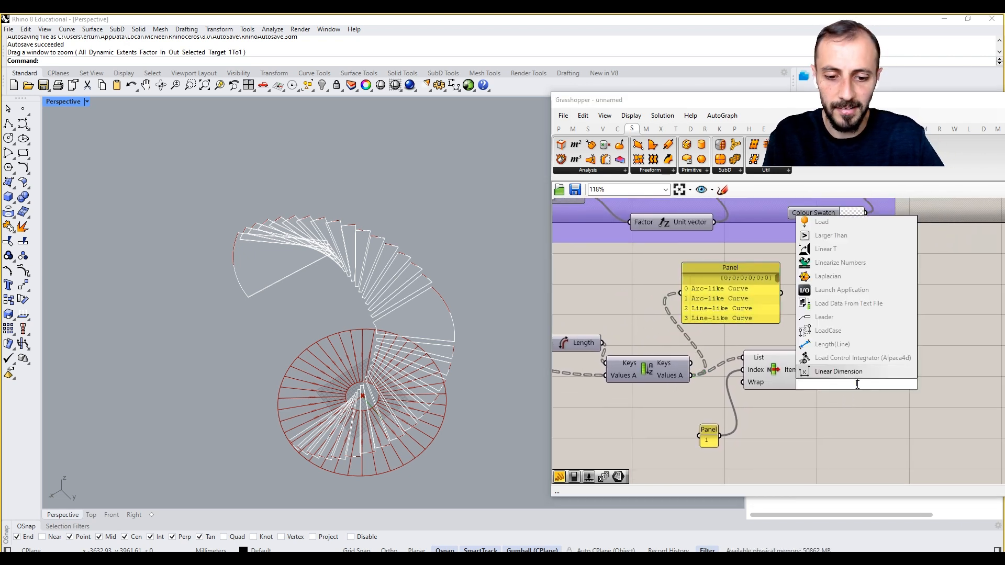
key("BackSpace")
key("BackSpace")
type("nt")
key("BackSpace")
type("g")
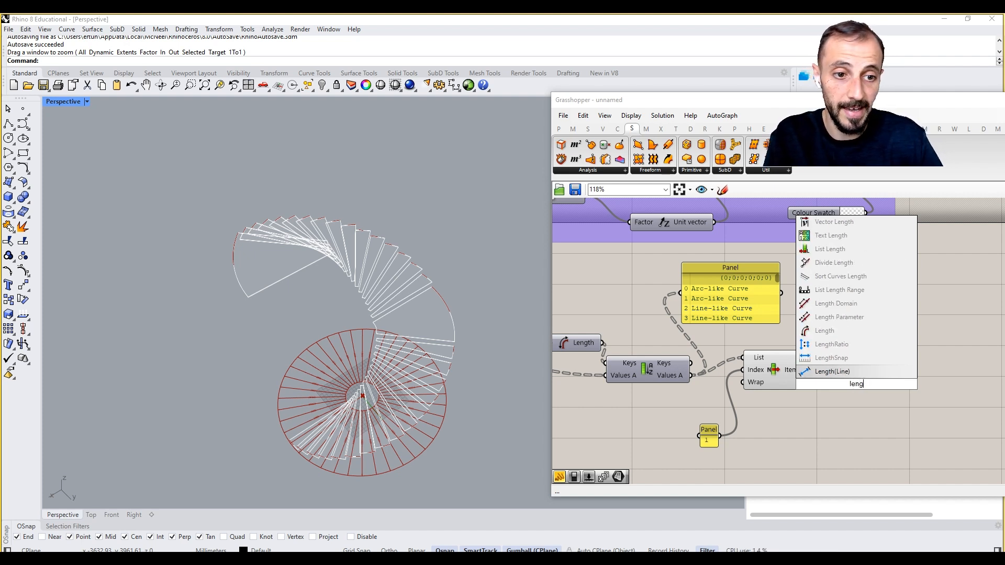
left_click(834, 333)
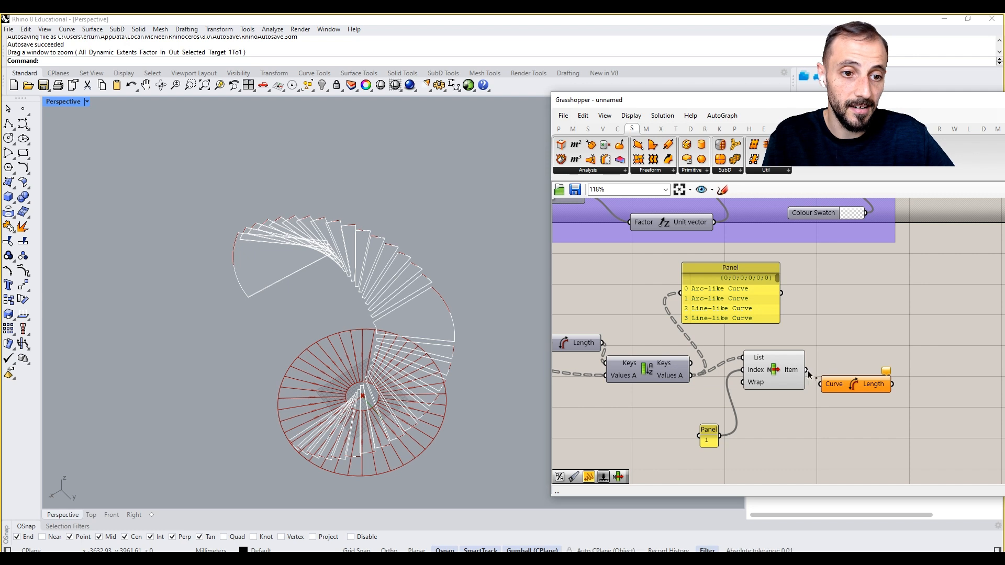
Step: Feed the new Length output into the inspection panel, move the panel beside it and read the outer edge lengths
left_click_drag(892, 385, 684, 298)
right_click_drag(706, 309, 648, 294)
left_click_drag(662, 300, 917, 401)
scroll(910, 339, "up", 3)
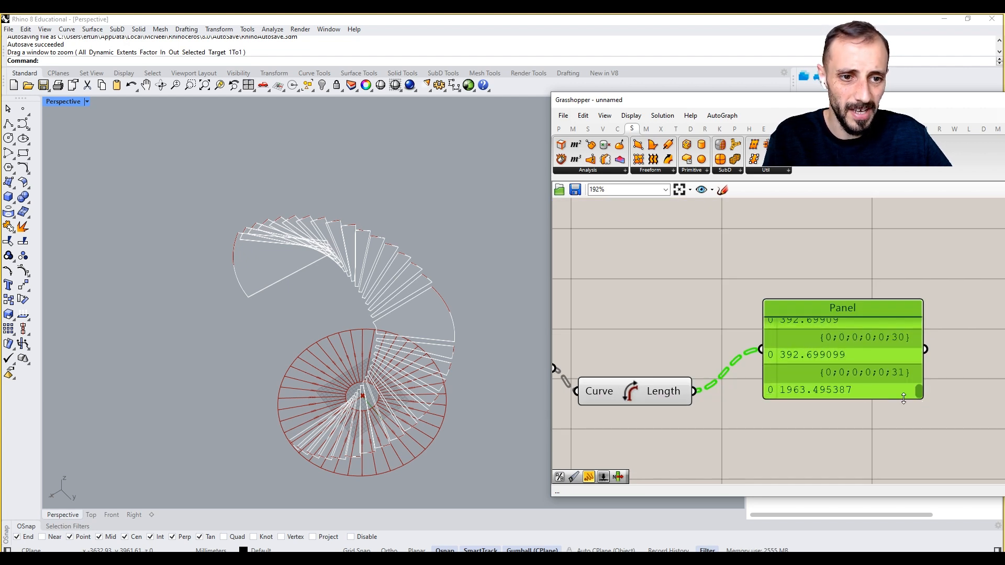
Step: Make room after the second Length component and add a Dispatch component below the panel
scroll(739, 403, "down", 5)
left_click_drag(728, 353, 626, 430)
left_click_drag(719, 373, 827, 360)
double_click(771, 413)
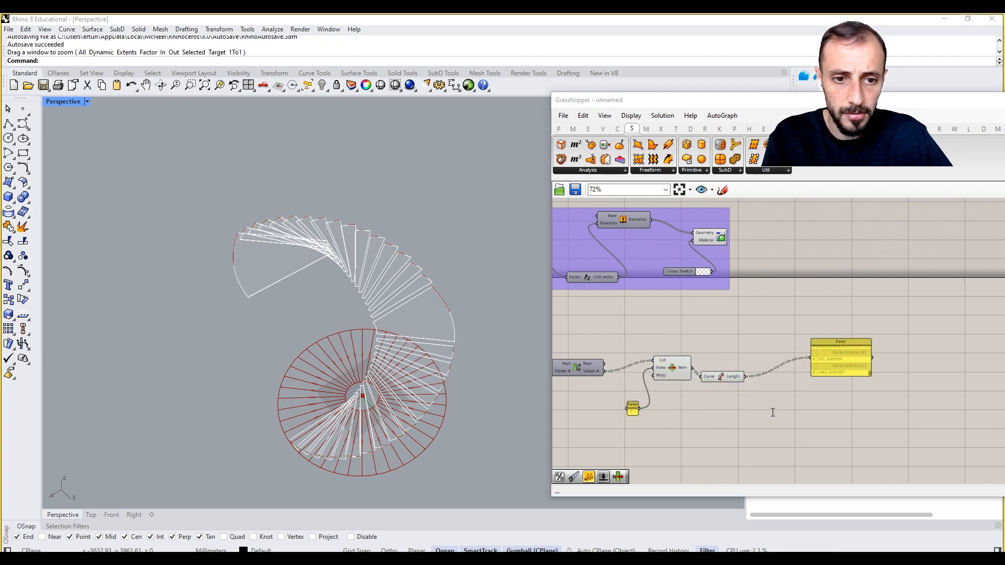
type("dispa")
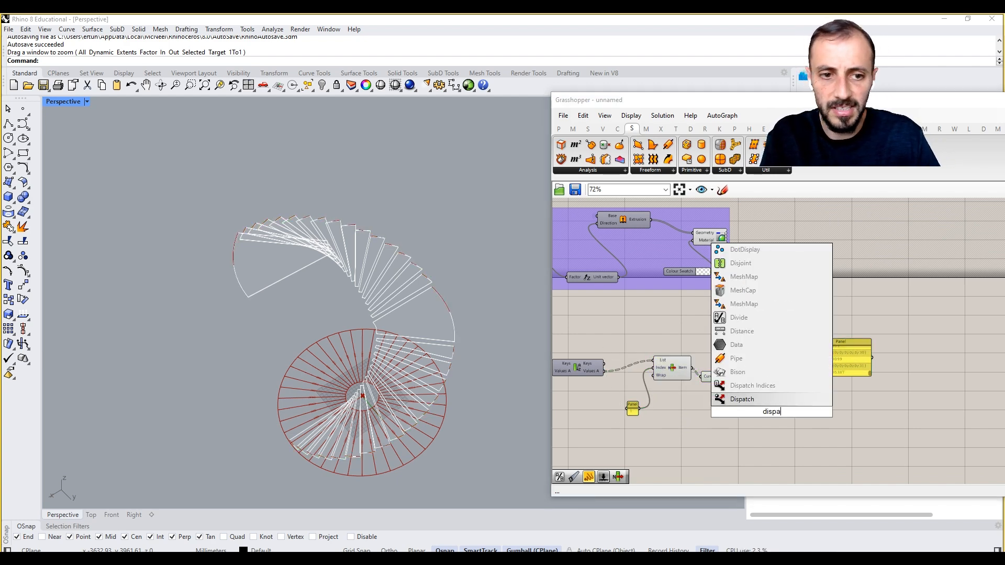
left_click(770, 399)
scroll(768, 412, "up", 2)
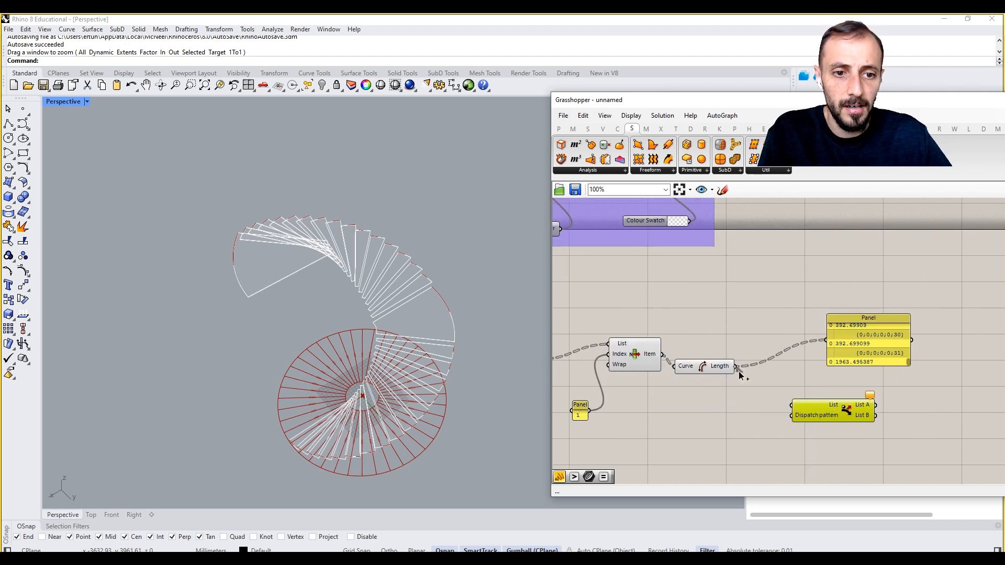
left_click_drag(791, 417, 790, 419)
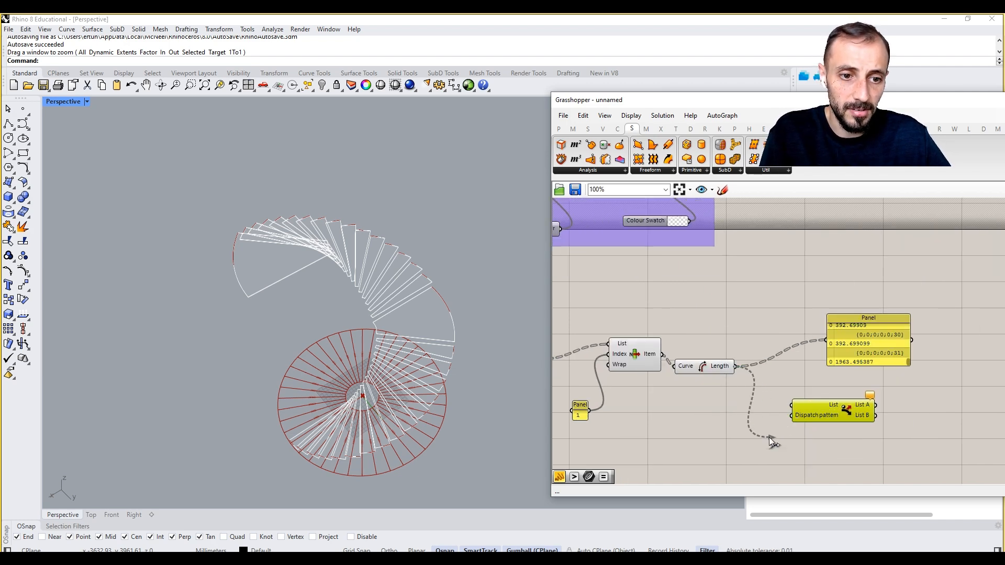
Step: Add a Larger Than component and connect the outer edges' Length output to its First Number input
double_click(740, 456)
type("larger")
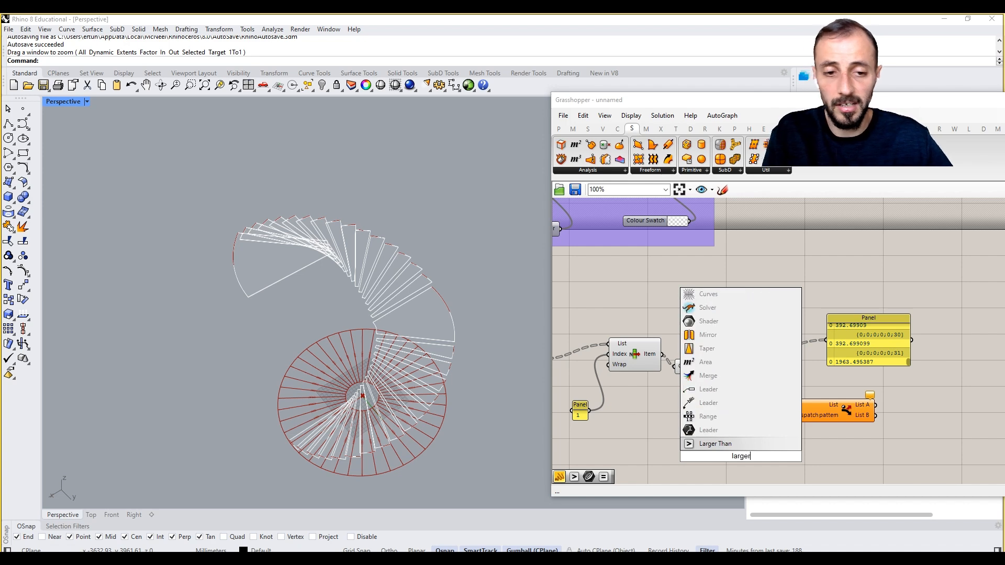
left_click(730, 445)
left_click_drag(736, 367, 692, 449)
right_click_drag(692, 448, 716, 414)
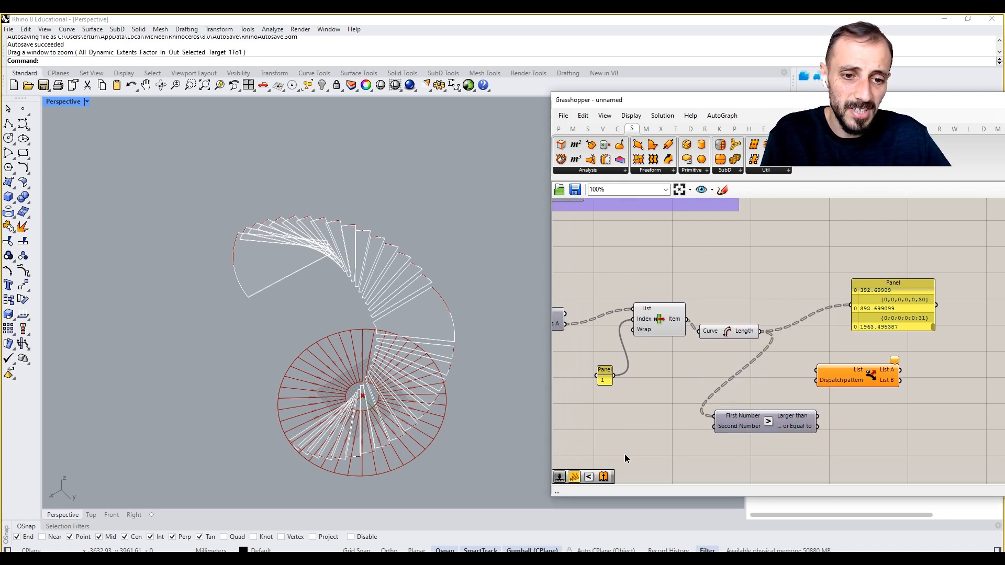
Step: Feed a 1000 number slider into Larger Than's Second Number and connect the Larger than output to Dispatch pattern
double_click(625, 454)
type("1000")
key("Return")
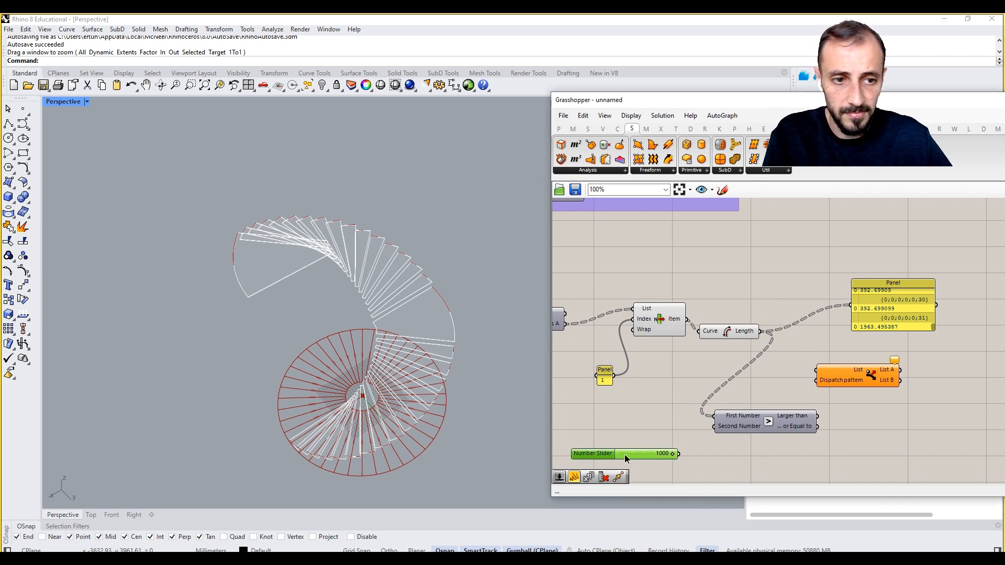
left_click_drag(624, 454, 643, 428)
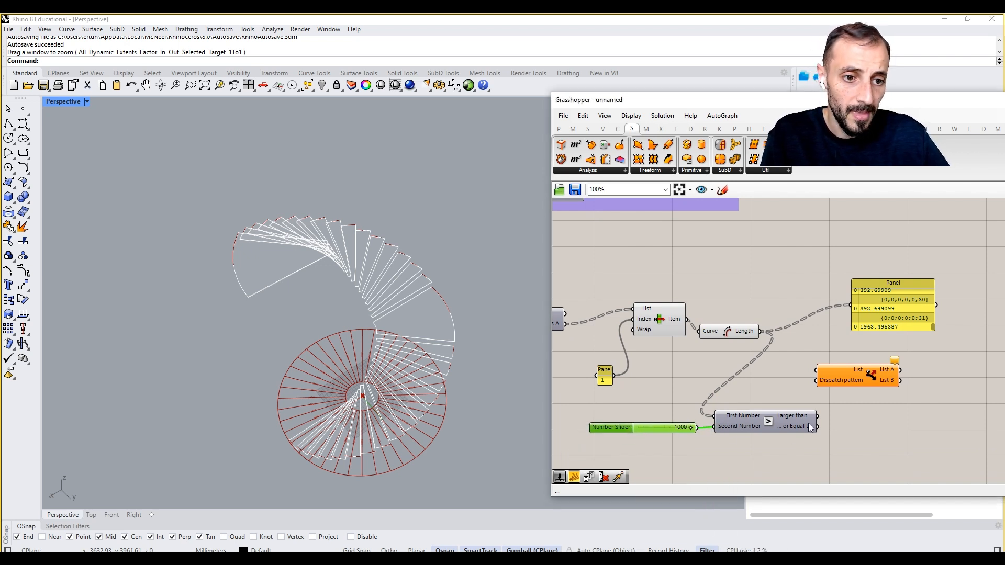
scroll(769, 370, "up", 3)
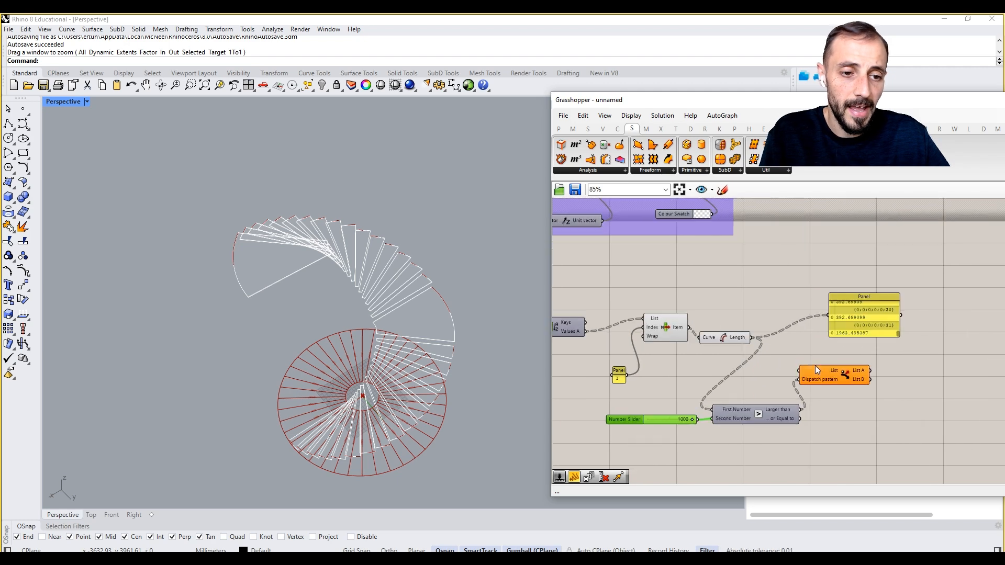
Step: Delete the length inspection panel and move the second Length component next to Larger Than
left_click(856, 327)
key("Delete")
left_click_drag(717, 340, 721, 346)
Step: Insert a Curve parameter between List Item and the second Length component, and duplicate it beside List Item's output
double_click(710, 362)
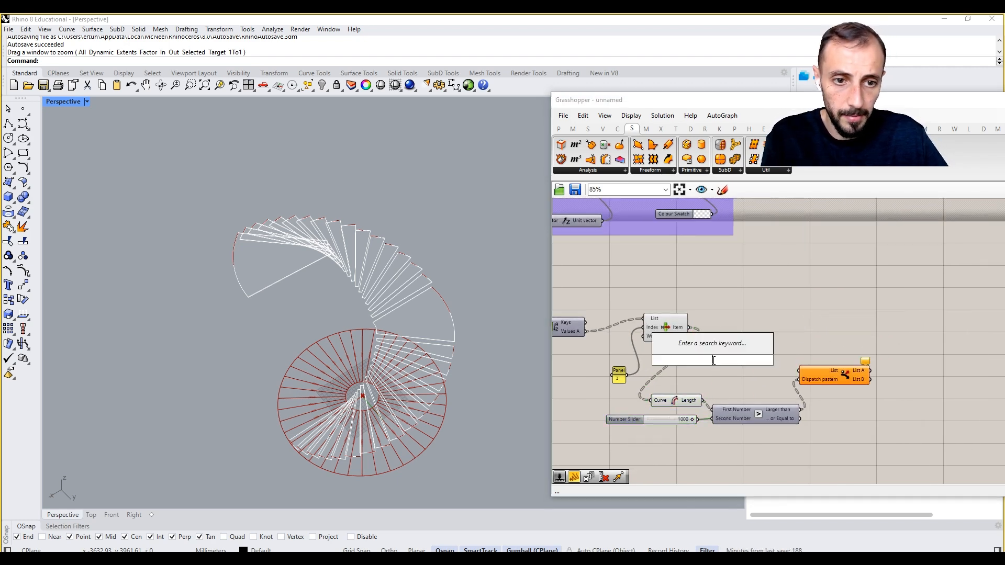
type("curve")
key("Return")
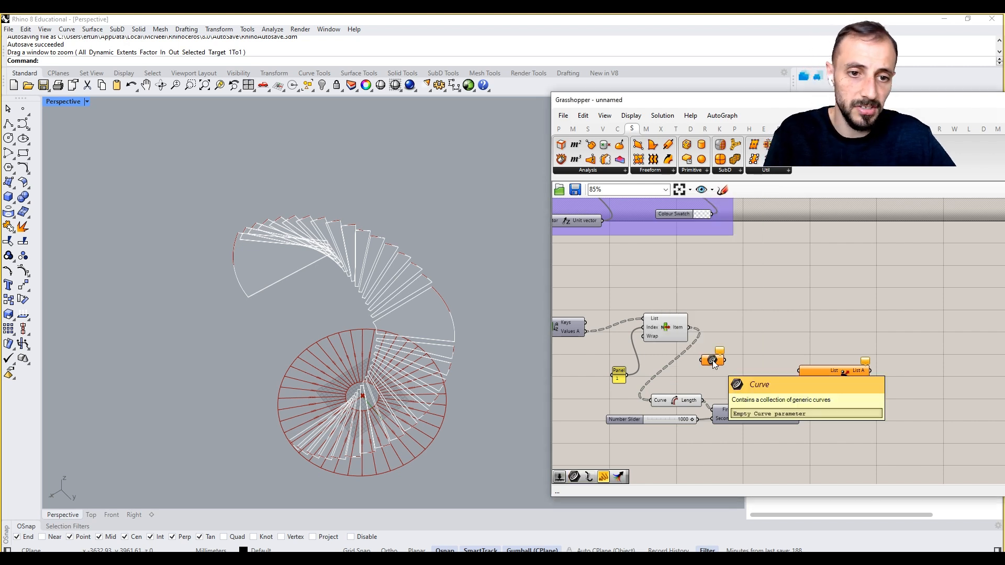
left_click_drag(690, 328, 652, 400)
left_click_drag(698, 371, 731, 337, "alt")
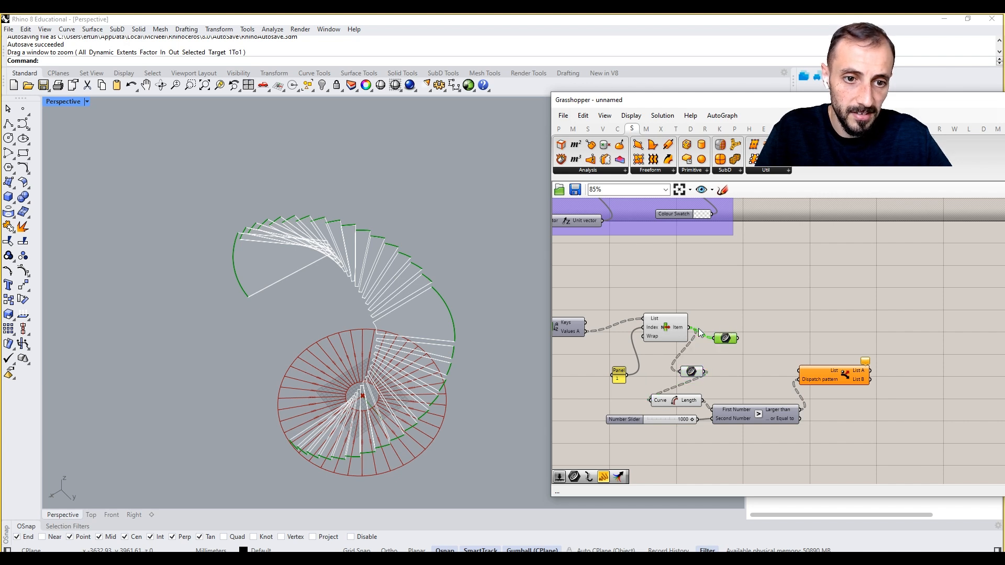
Step: Connect the duplicated Curve parameter to Dispatch's List input and space out Dispatch, Larger Than, Length and the other Curve parameter
left_click_drag(795, 367, 922, 372)
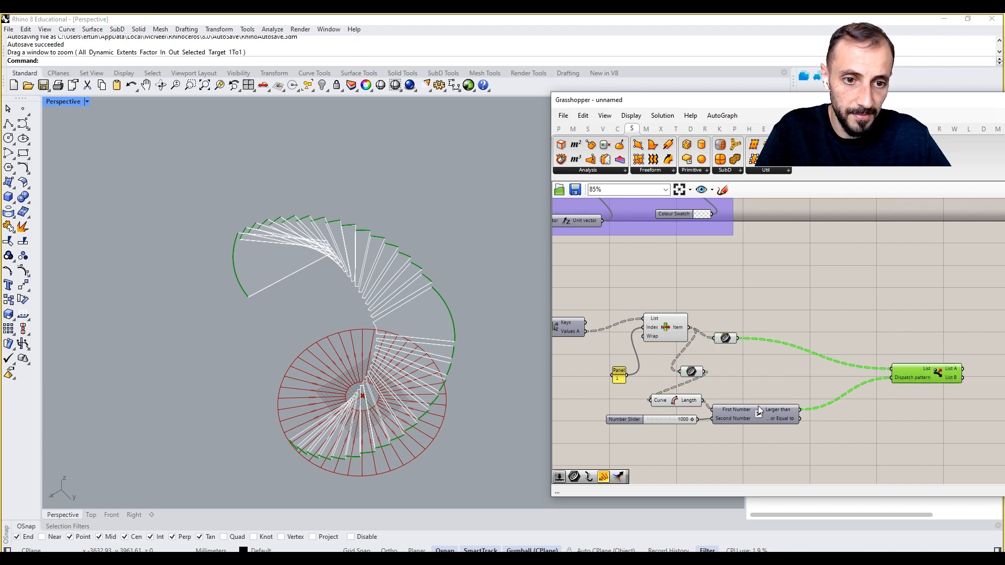
left_click_drag(756, 413, 854, 410)
left_click(689, 402)
left_click_drag(690, 402, 771, 399)
left_click_drag(691, 374, 673, 403)
Step: Add Curve parameters to Dispatch's List A and List B outputs and check the separated edges in the viewport
right_click_drag(823, 440, 709, 428)
left_click(820, 333)
left_click_drag(805, 356, 894, 380)
double_click(820, 332)
type("curve")
key("Return")
left_click(861, 341)
right_click_drag(256, 312, 212, 262, "shift")
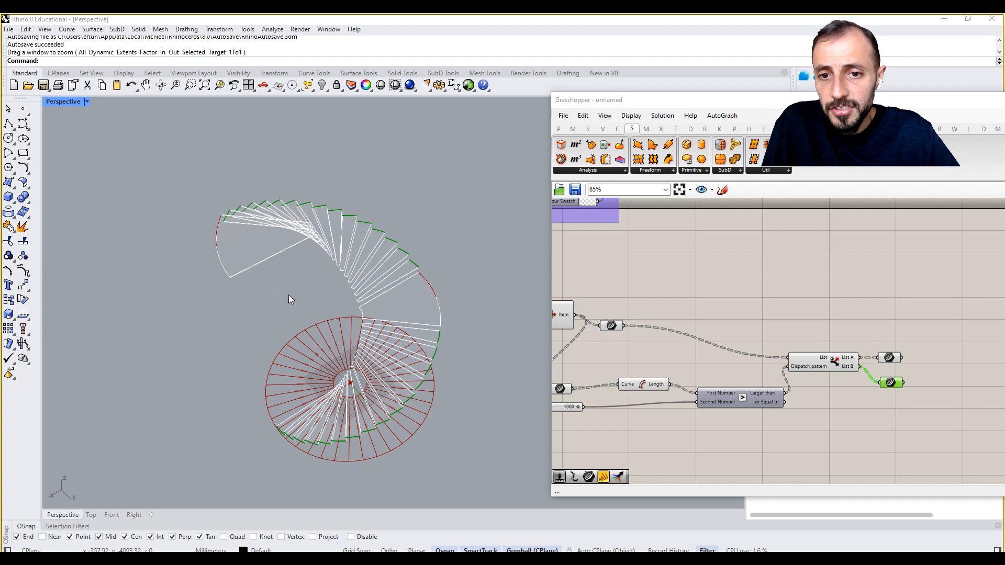
right_click_drag(315, 344, 303, 319, "shift")
right_click_drag(396, 284, 368, 265)
right_click_drag(389, 330, 370, 386, "shift")
right_click_drag(378, 347, 351, 323)
right_click_drag(411, 362, 390, 346)
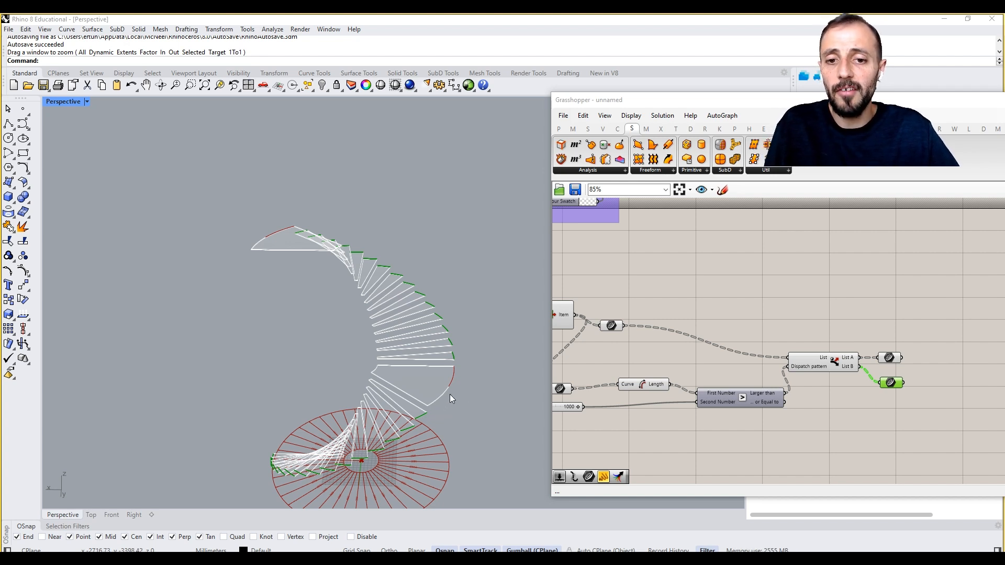
Step: Add a Point On Curve component and feed it from the Curve parameter beside List Item's output
right_click_drag(617, 333, 783, 355)
left_click(778, 349)
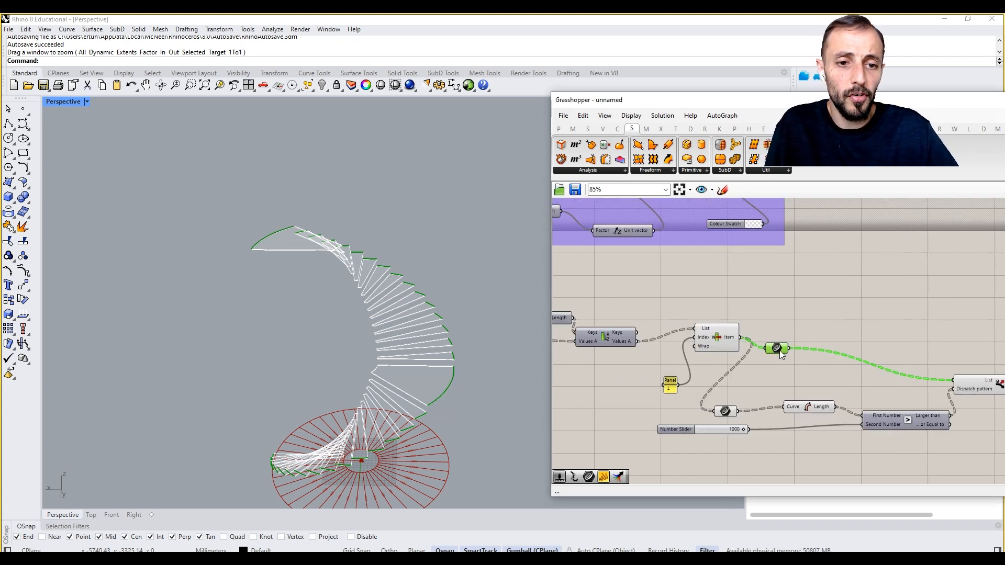
double_click(806, 325)
type("point")
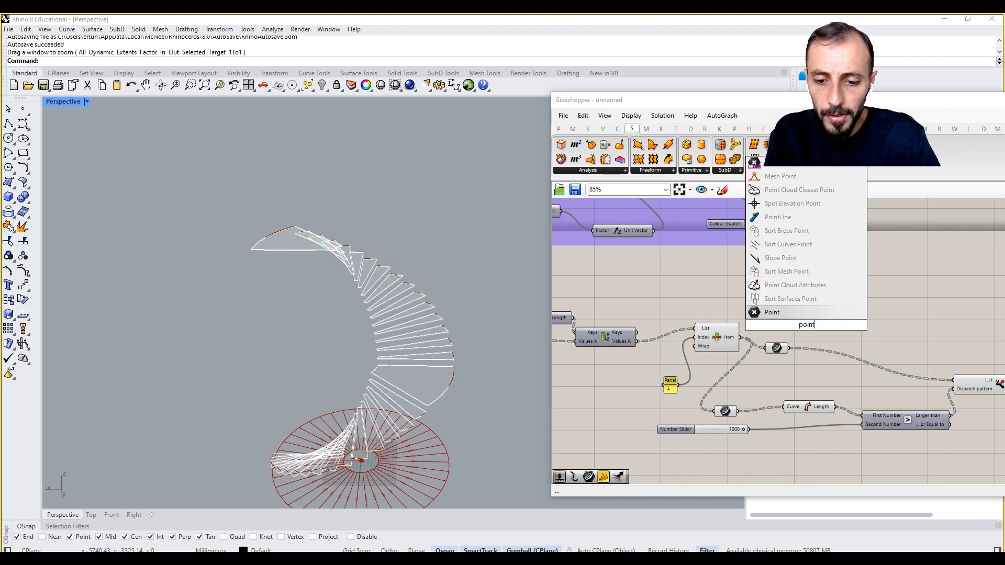
type(" on curve")
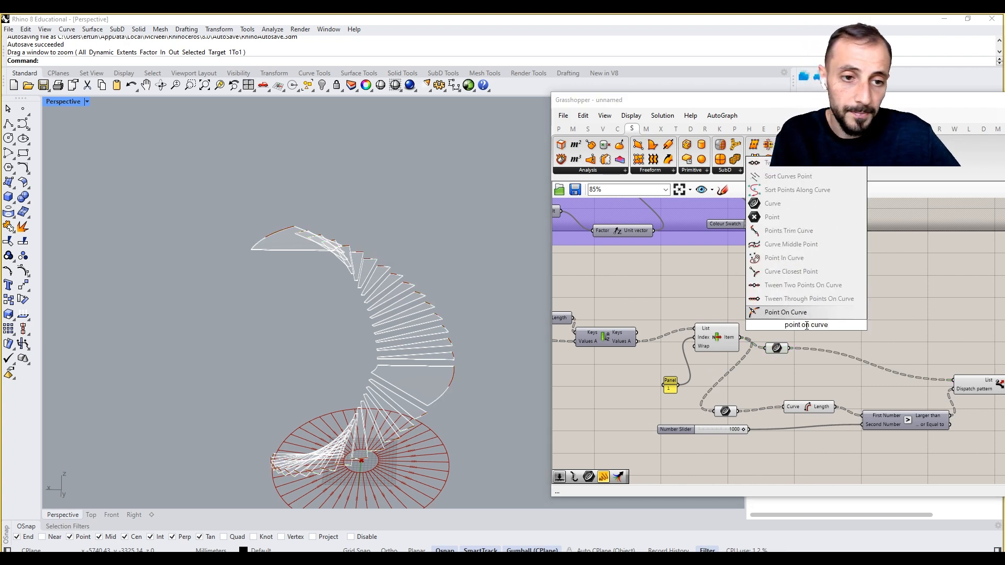
key("Return")
left_click_drag(788, 347, 886, 286)
Step: Move Point On Curve beside Dispatch's outputs and rewire its input to the List B Curve parameter
right_click_drag(400, 374, 383, 428)
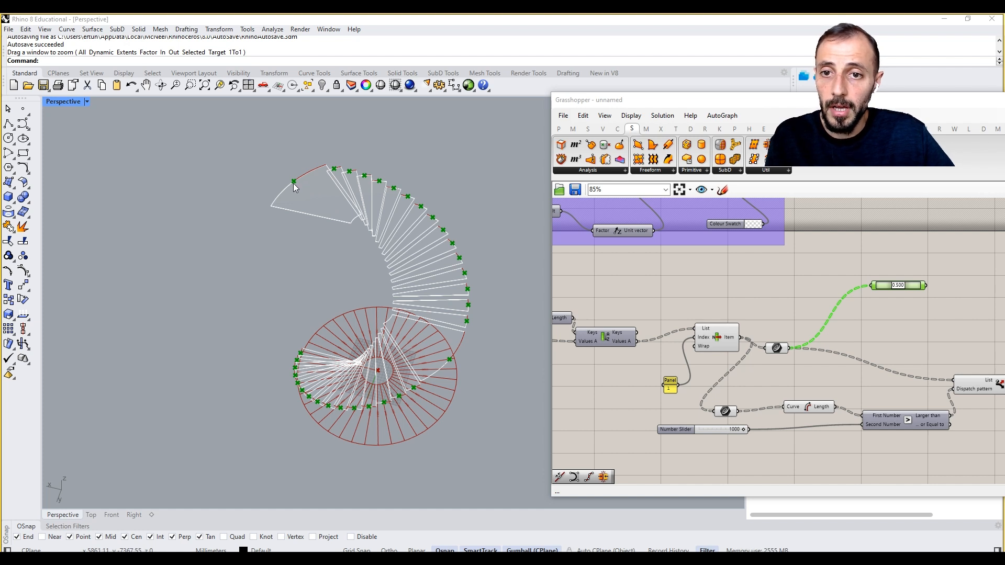
right_click_drag(293, 183, 268, 229, "shift")
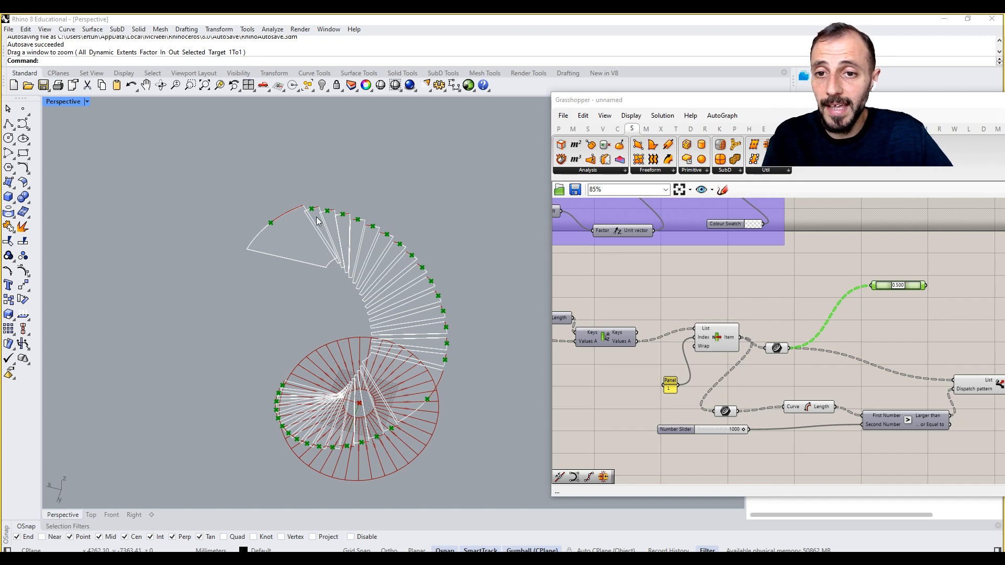
right_click_drag(402, 369, 400, 429)
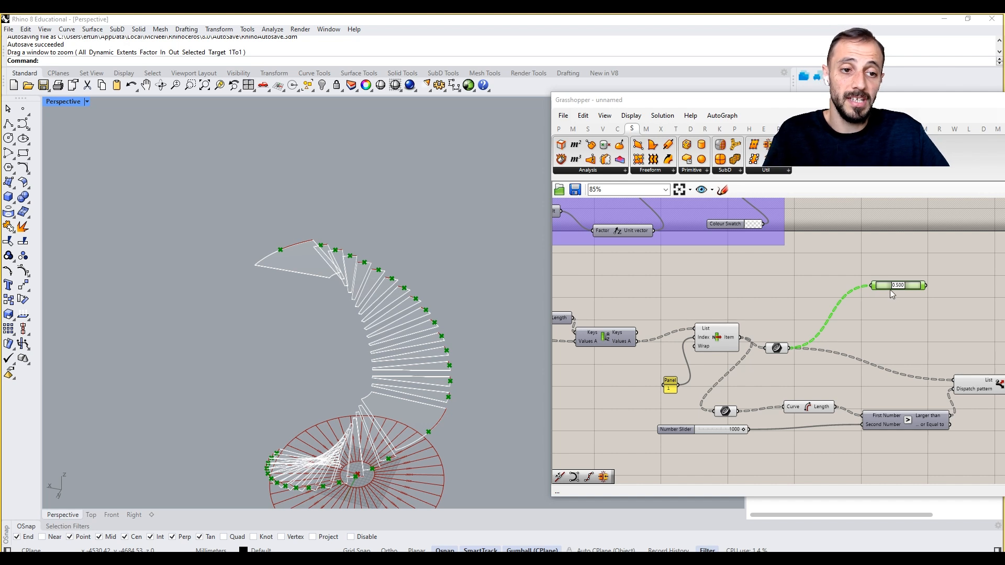
right_click_drag(875, 284, 821, 329)
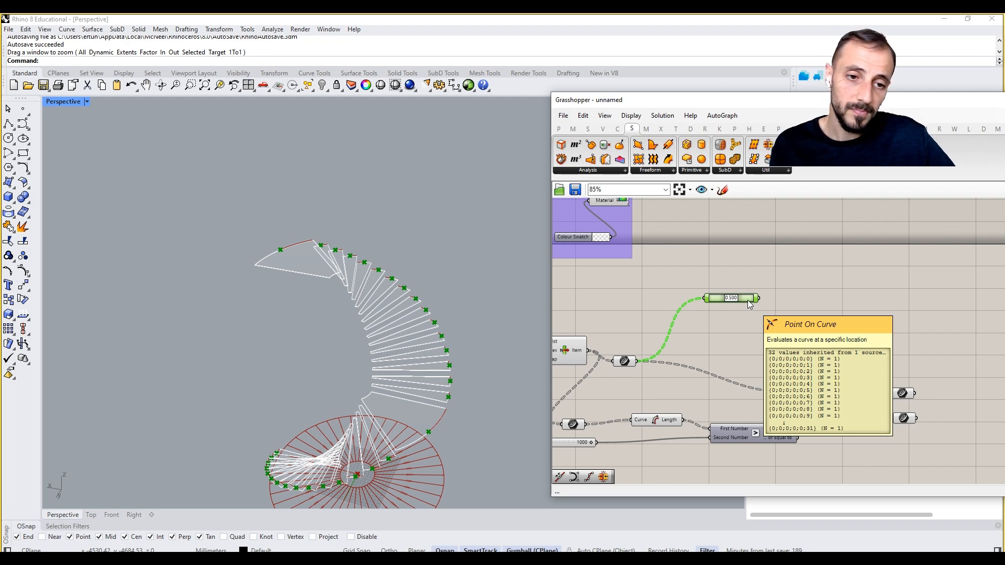
left_click_drag(747, 299, 927, 368)
left_click(902, 394)
left_click(940, 369)
right_click_drag(939, 368, 897, 353)
left_click_drag(898, 356, 888, 403)
right_click_drag(920, 378, 852, 365)
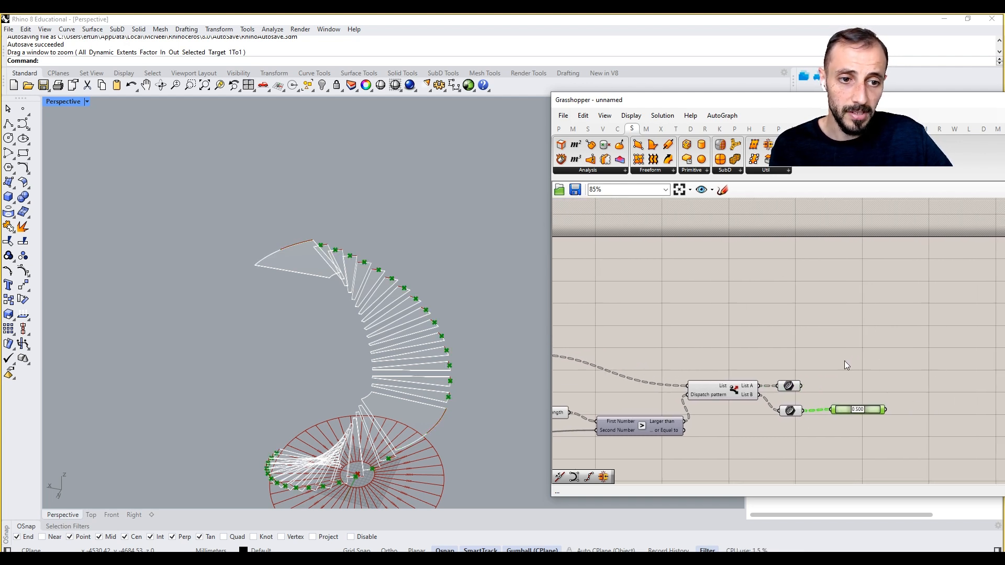
Step: Add a Divide Curve component, connect the List A Curve parameter to its Curve input, and check the division points on the landing edge
left_click_drag(798, 382, 798, 372)
double_click(861, 341)
type("divide")
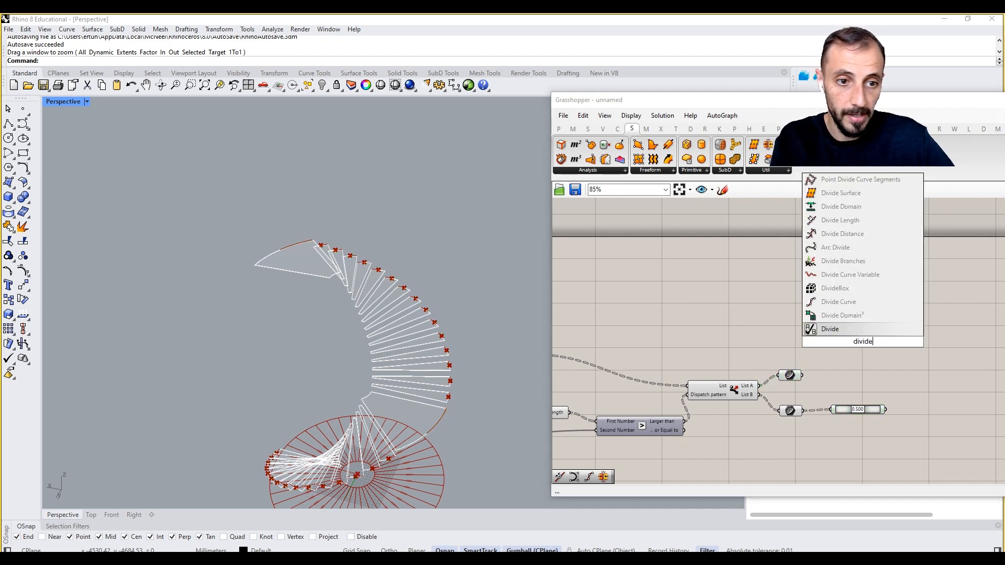
left_click(843, 302)
left_click_drag(802, 375, 833, 332)
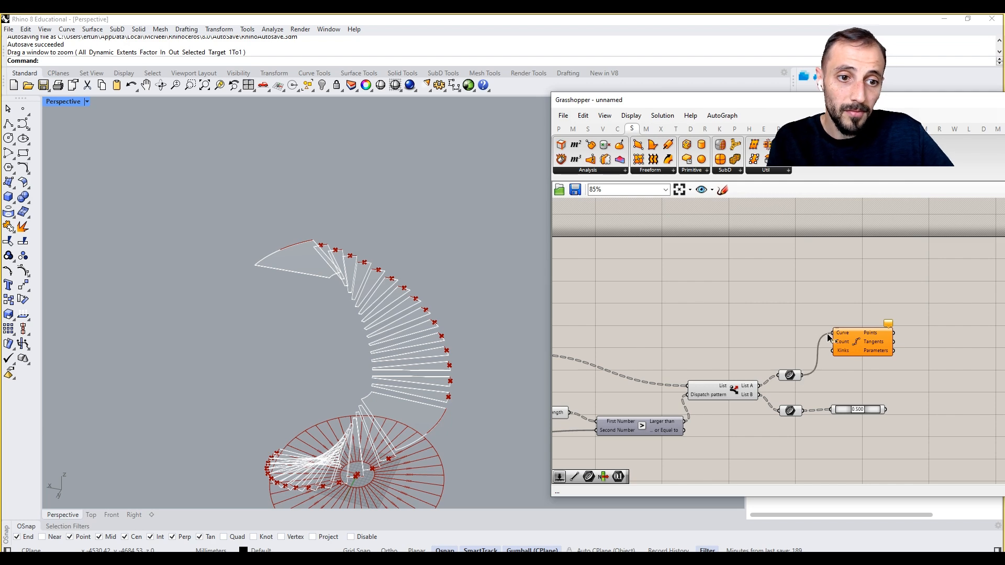
scroll(315, 211, "up", 3)
scroll(316, 211, "up", 3)
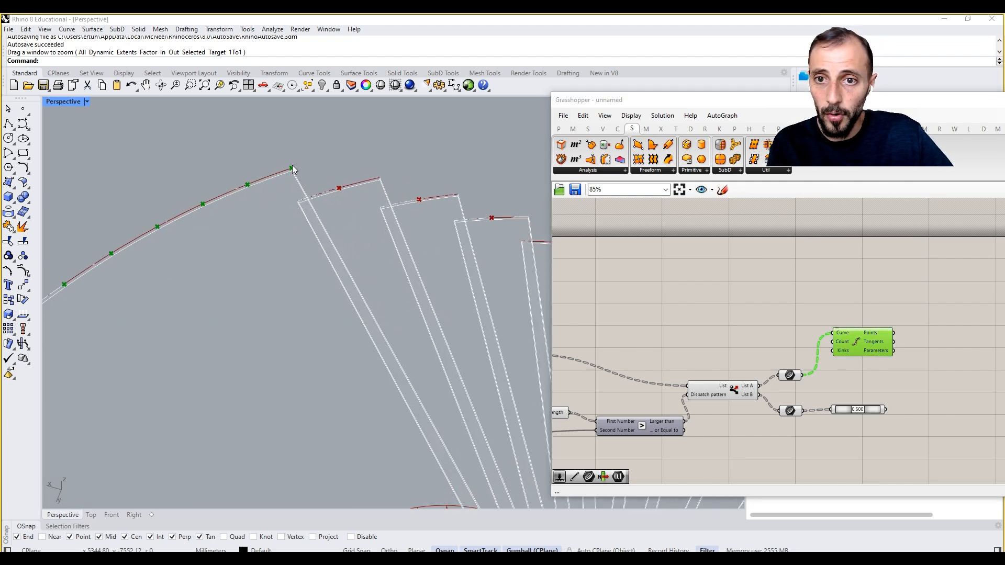
scroll(294, 176, "down", 5)
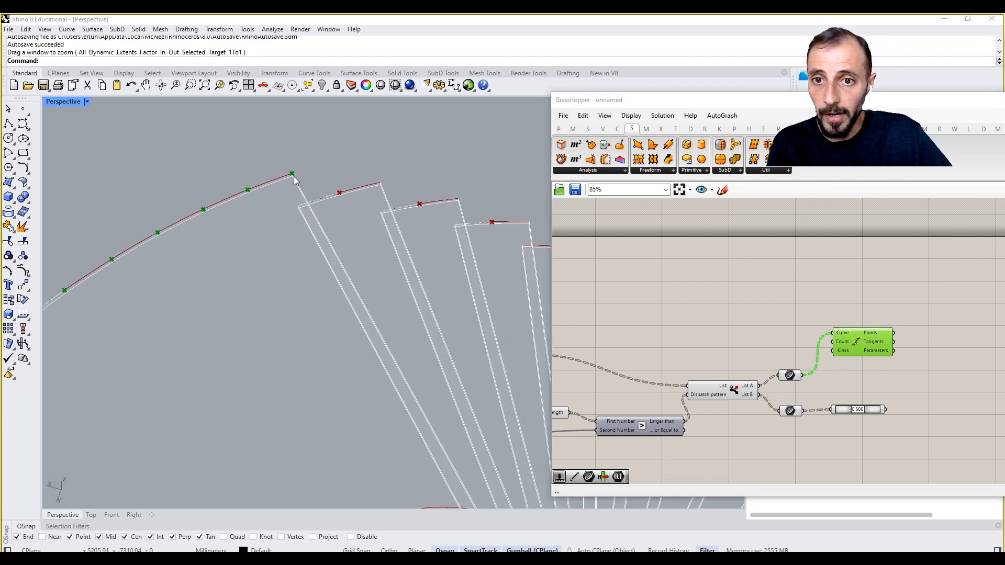
Step: Move Divide Curve and Point On Curve further away from the two dispatched Curve parameters
right_click_drag(885, 313, 814, 311)
left_click_drag(845, 306, 787, 410)
left_click_drag(785, 348, 925, 359)
double_click(812, 331)
type("off")
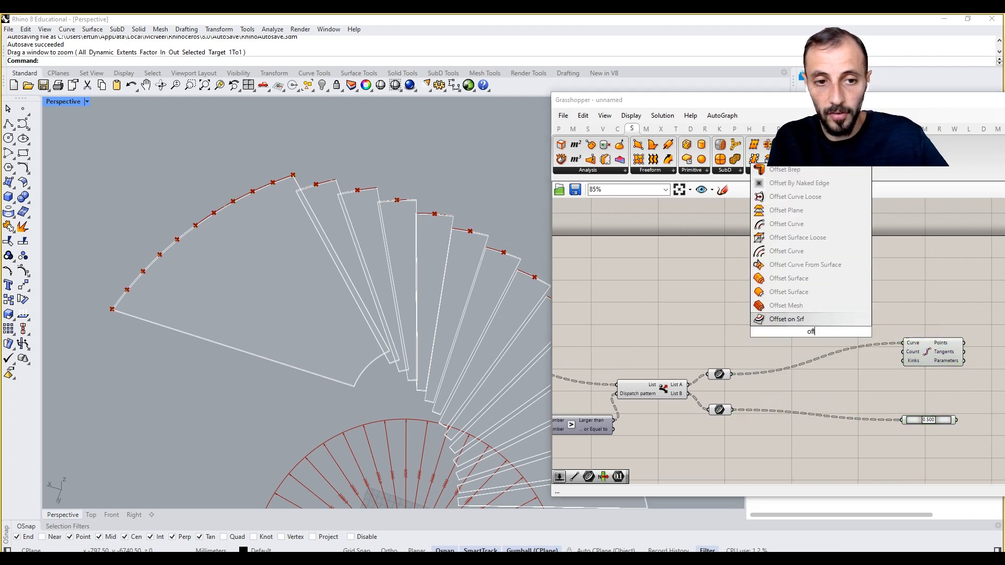
left_click(786, 251)
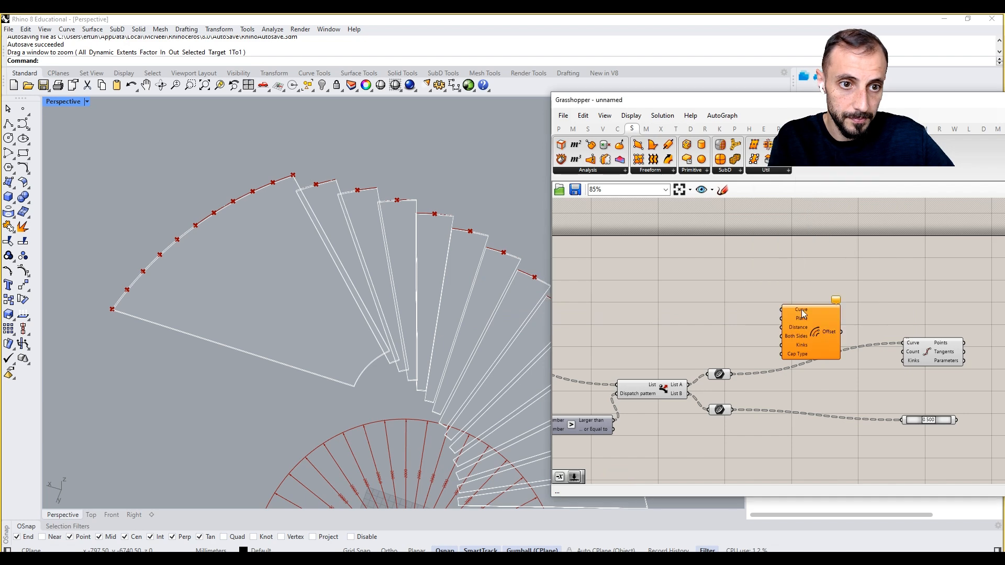
key("Delete")
Step: Add an Offset Curve component feeding Divide Curve, and duplicate it to feed Point On Curve
double_click(801, 322)
type("offse")
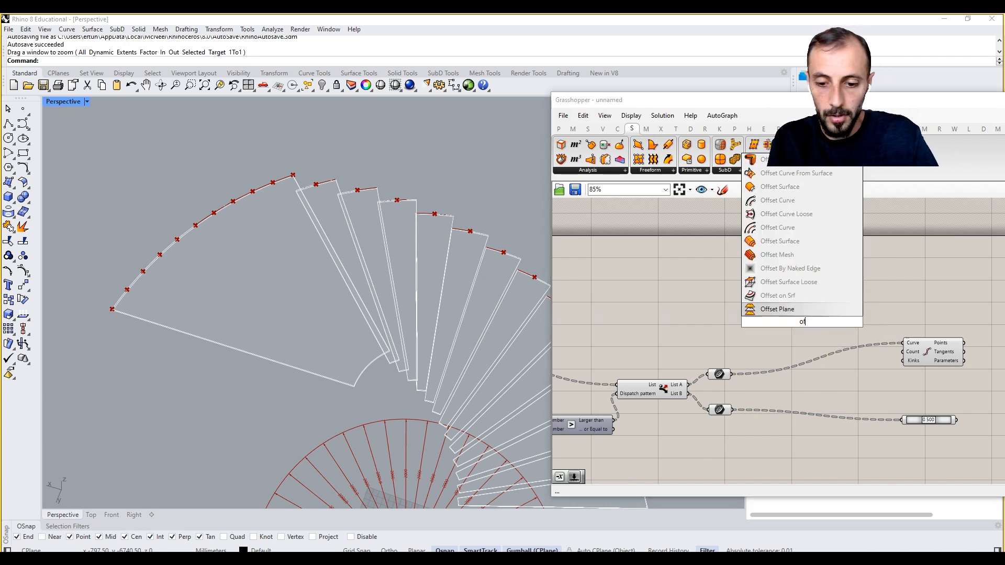
left_click(782, 310)
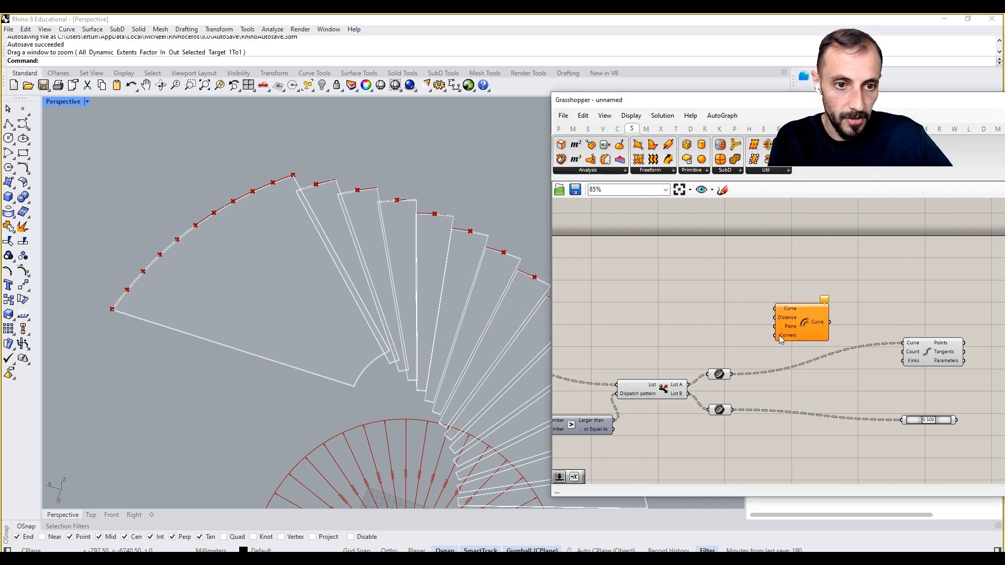
scroll(779, 335, "up", 1)
right_click_drag(926, 338, 885, 304)
left_click_drag(797, 286, 885, 311)
left_click_drag(770, 303, 884, 402, "alt")
left_click_drag(783, 437, 828, 425)
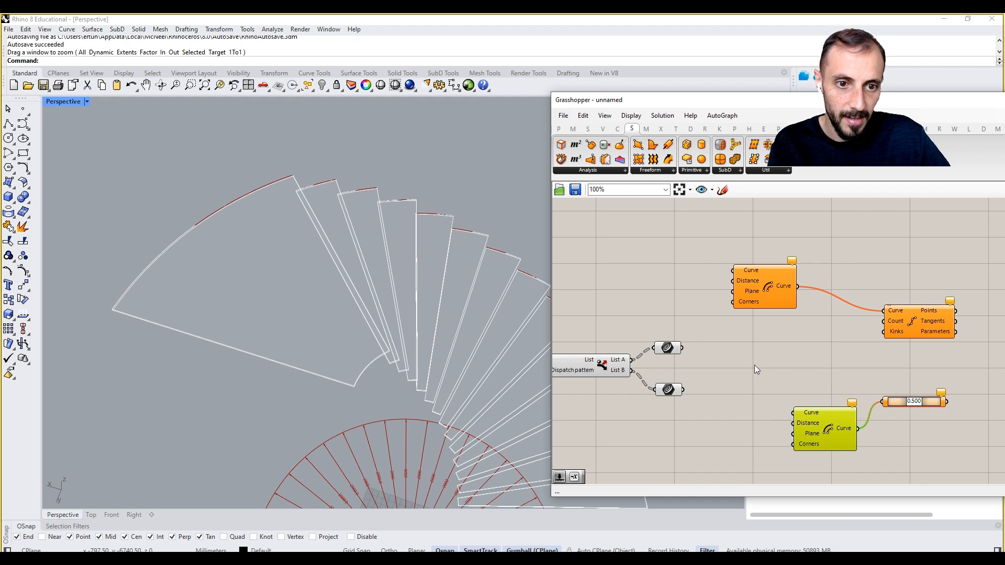
Step: Connect the List A and List B Curve parameters to the Curve inputs of their respective Offset Curve components
left_click_drag(737, 291, 764, 292)
left_click_drag(683, 348, 758, 271)
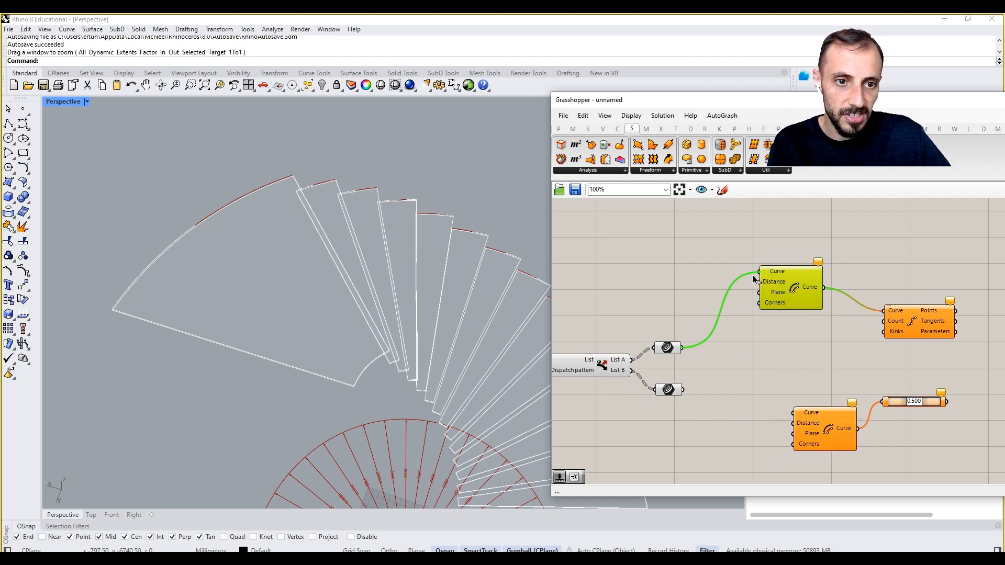
left_click_drag(683, 390, 792, 412)
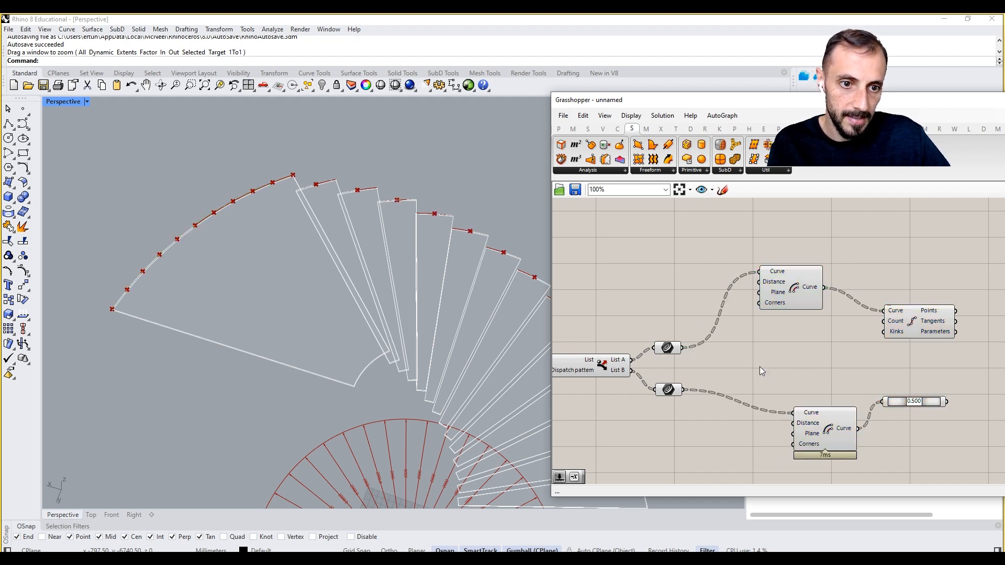
Step: Add a Negative component and move the offset, divide and point components away from the Curve parameters to make room for it
double_click(760, 367)
type("neg")
key("Return")
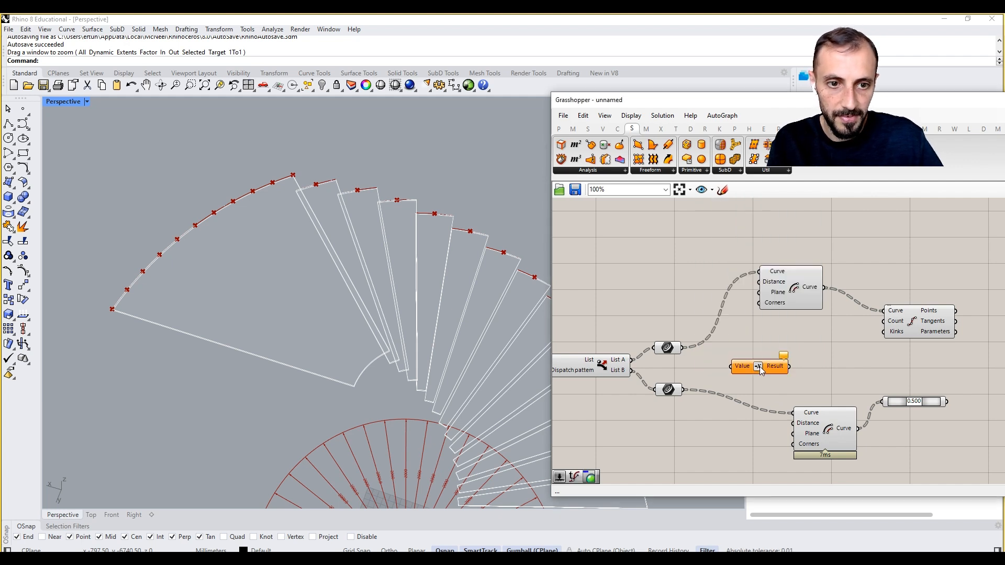
left_click_drag(935, 270, 756, 312)
right_click_drag(756, 312, 651, 289)
left_click_drag(689, 265, 972, 283)
left_click_drag(845, 333, 971, 395)
left_click(802, 339)
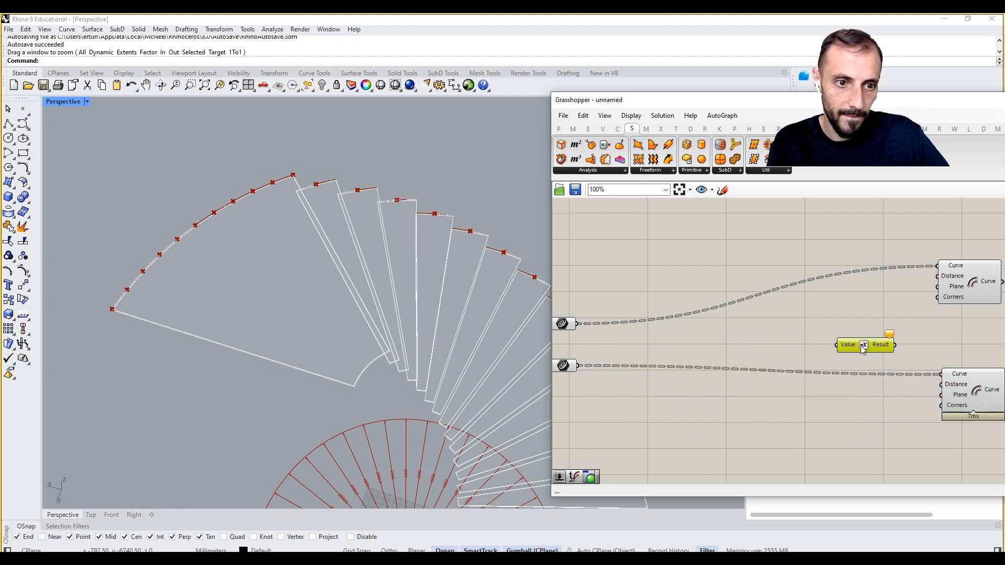
double_click(773, 325)
type("10")
key("Return")
scroll(773, 325, "up", 2)
left_click(773, 325)
key("Delete")
Step: Add a Number Slider set to 100 and connect it to the Negative component's Value input
double_click(773, 325)
type("10")
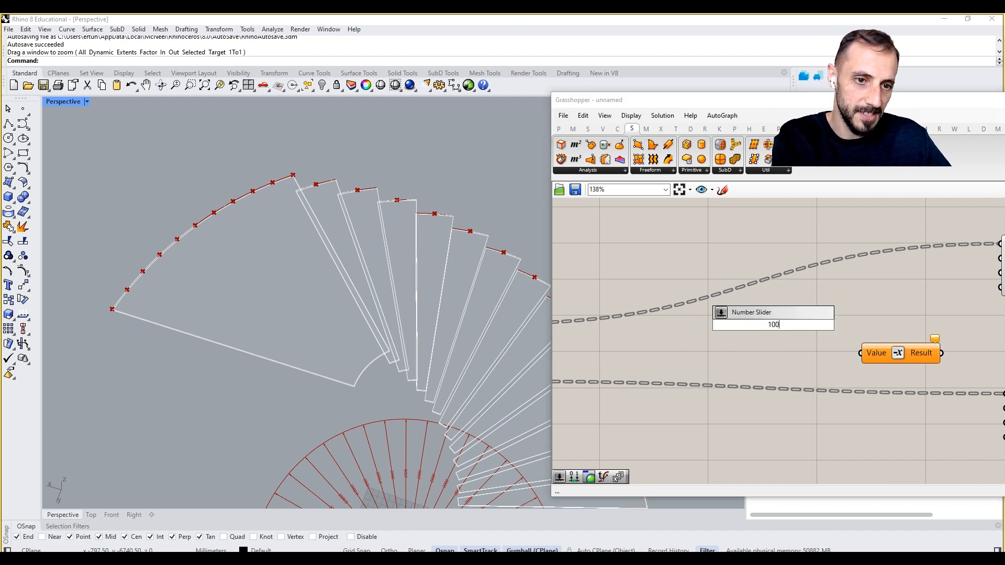
type("0")
key("Return")
left_click_drag(787, 328, 758, 349)
left_click_drag(829, 351, 860, 353)
Step: Connect the Negative component's Result to the Distance input of both Offset Curve components
right_click_drag(925, 358, 757, 347)
left_click_drag(775, 342, 835, 247)
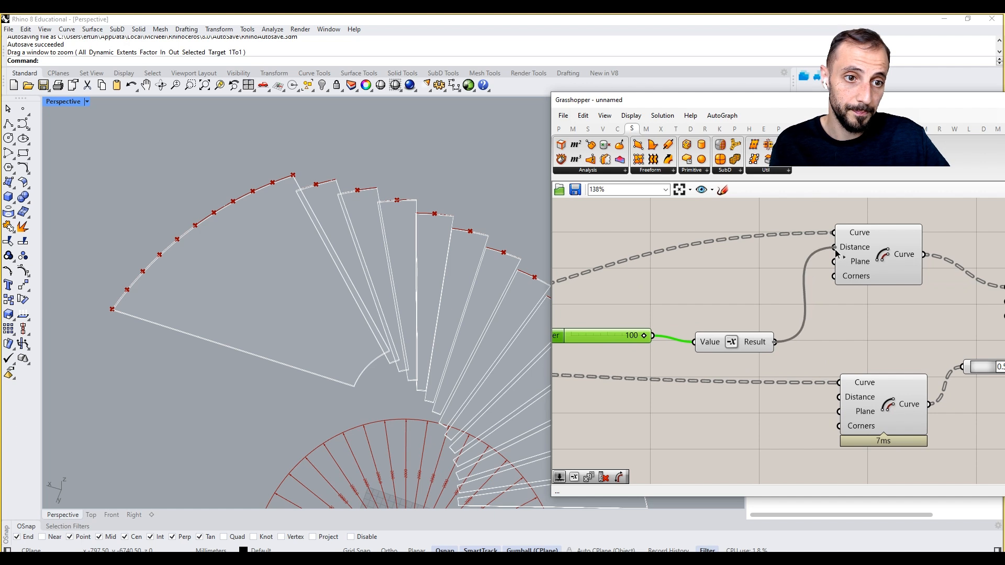
left_click_drag(774, 342, 838, 396)
Step: Turn off the preview of both Offset Curve components together with the Negative component and its slider
right_click_drag(868, 339, 864, 339)
scroll(790, 341, "down", 3)
left_click_drag(792, 238, 626, 443)
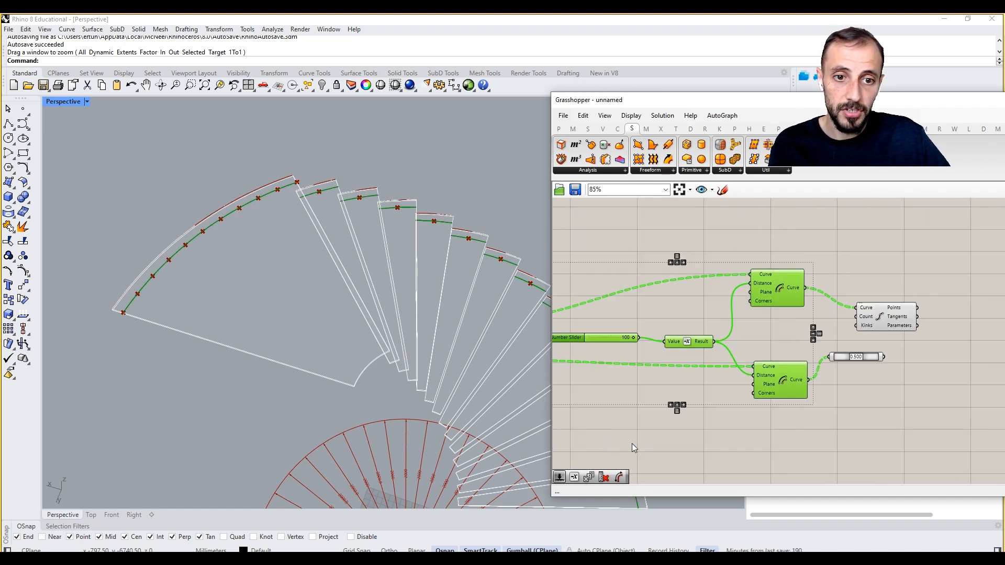
right_click(633, 442)
left_click(668, 411)
left_click(902, 393)
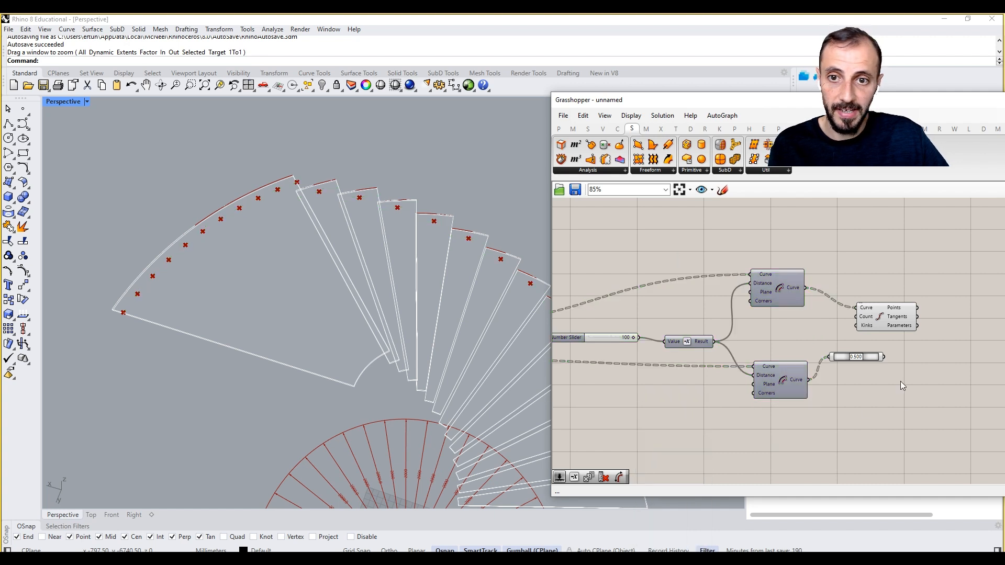
Step: Move Point On Curve lower and align Divide Curve with the upper Offset Curve component
left_click_drag(873, 357, 915, 398)
right_click_drag(907, 337, 839, 347)
left_click_drag(833, 328, 834, 308)
left_click(884, 312)
Step: Add a Number Slider set to 2, connect it to Divide Curve's Count input, and check the landing points around the staircase
double_click(792, 340)
type("2")
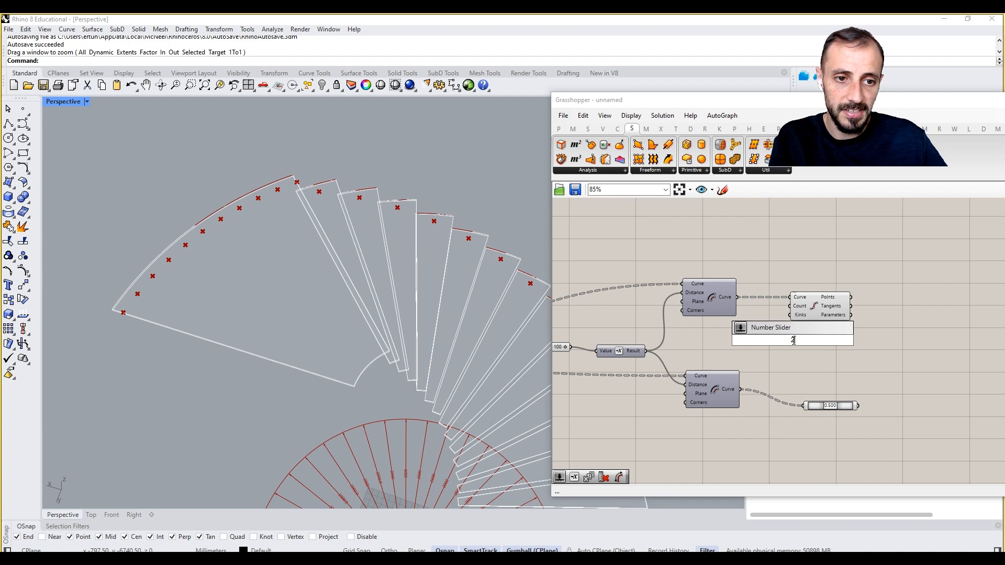
key("Return")
left_click_drag(838, 340, 790, 306)
left_click(791, 314)
right_click_drag(300, 217, 271, 206)
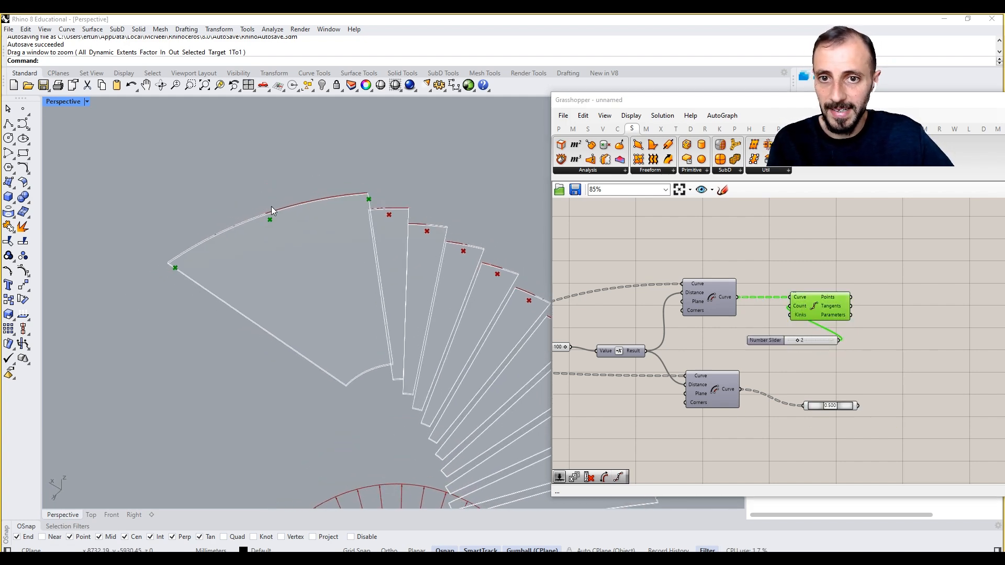
scroll(305, 216, "down", 6)
right_click_drag(325, 247, 318, 199, "shift")
scroll(349, 289, "down", 4)
right_click_drag(349, 287, 382, 289)
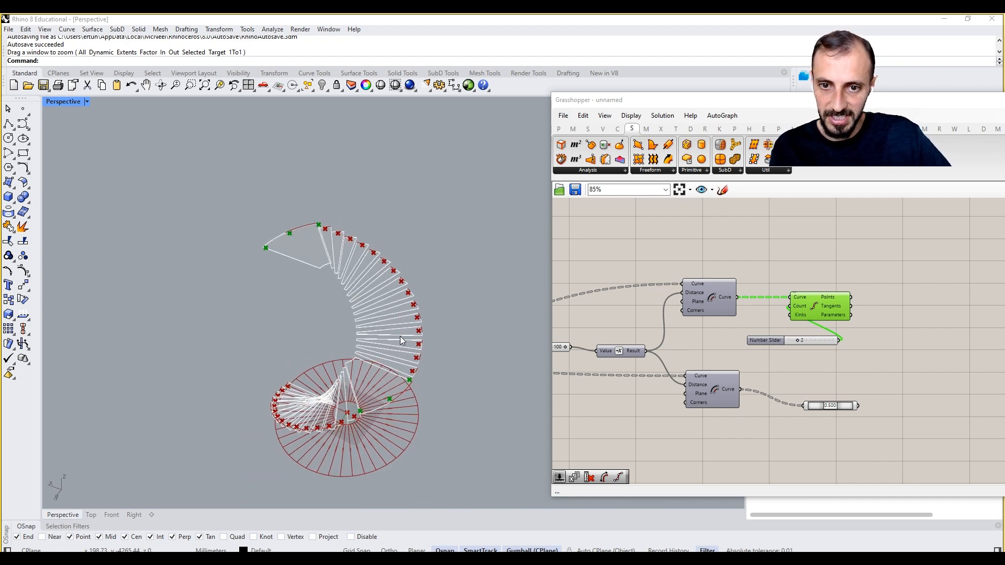
Step: Space out Divide Curve and its count slider, and shift the lower Offset Curve and Point On Curve further down
left_click_drag(816, 306, 881, 320)
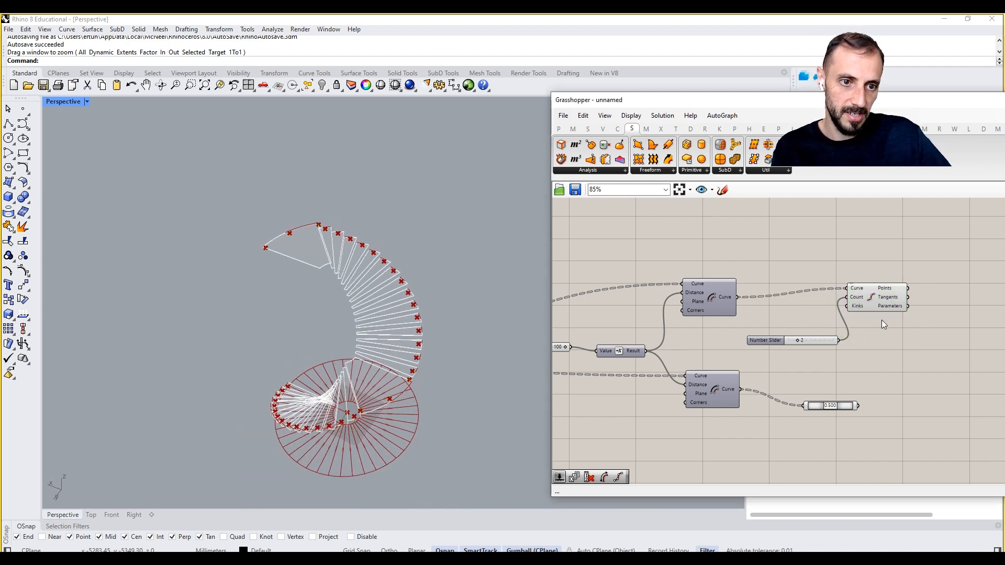
left_click(816, 344)
left_click_drag(816, 343, 709, 434)
left_click(817, 360)
left_click_drag(732, 387, 771, 410)
left_click(825, 396)
left_click(887, 308)
Step: Inspect the data tree branches of Dispatch's List A and List B outputs
scroll(873, 323, "down", 5)
scroll(645, 337, "up", 5)
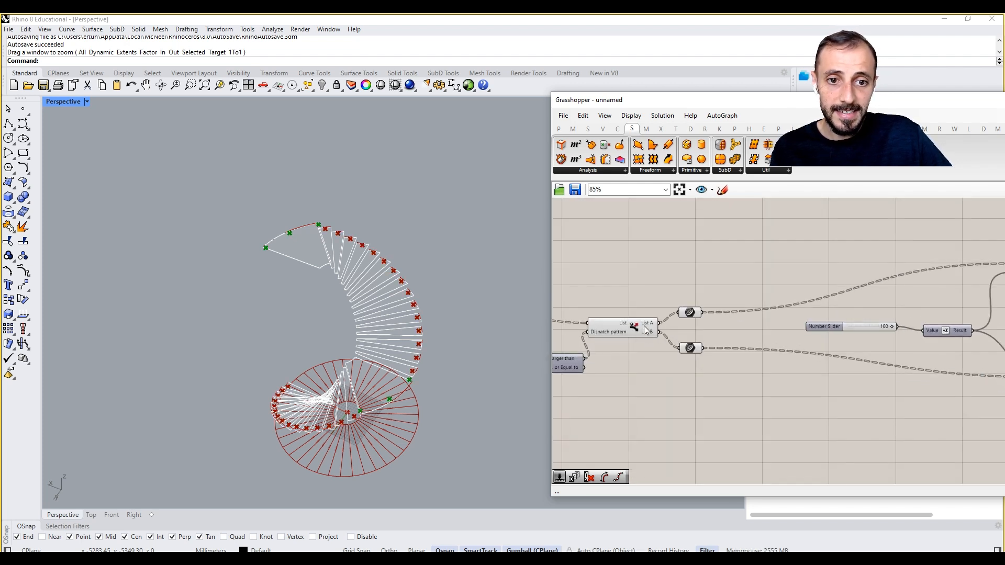
mouse_move(644, 327)
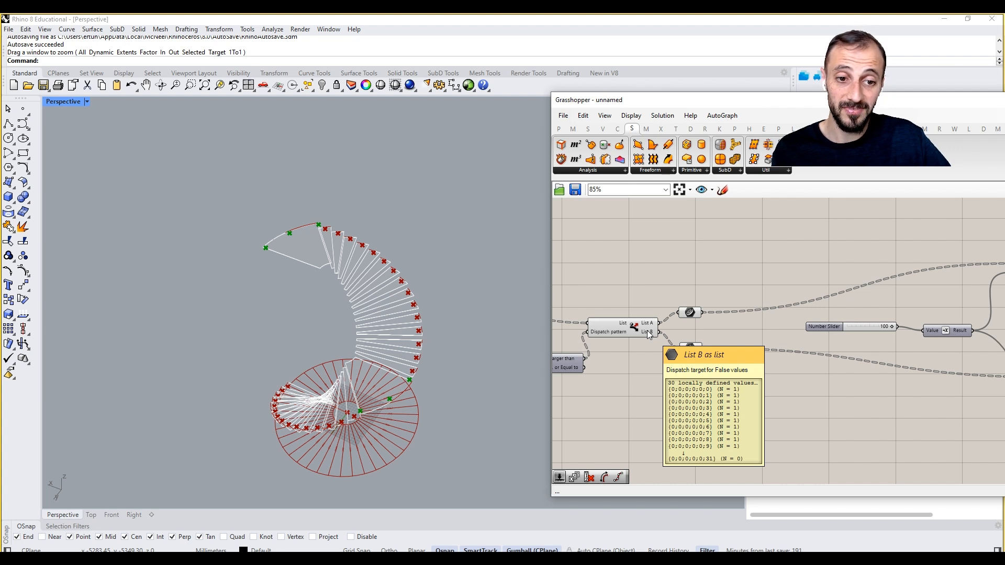
right_click_drag(782, 346, 591, 354)
scroll(635, 356, "down", 3)
scroll(886, 338, "up", 3)
Step: Add a Merge component and connect Divide Curve's Points to D1 and Point On Curve's output to D2
left_click(886, 339)
double_click(886, 341)
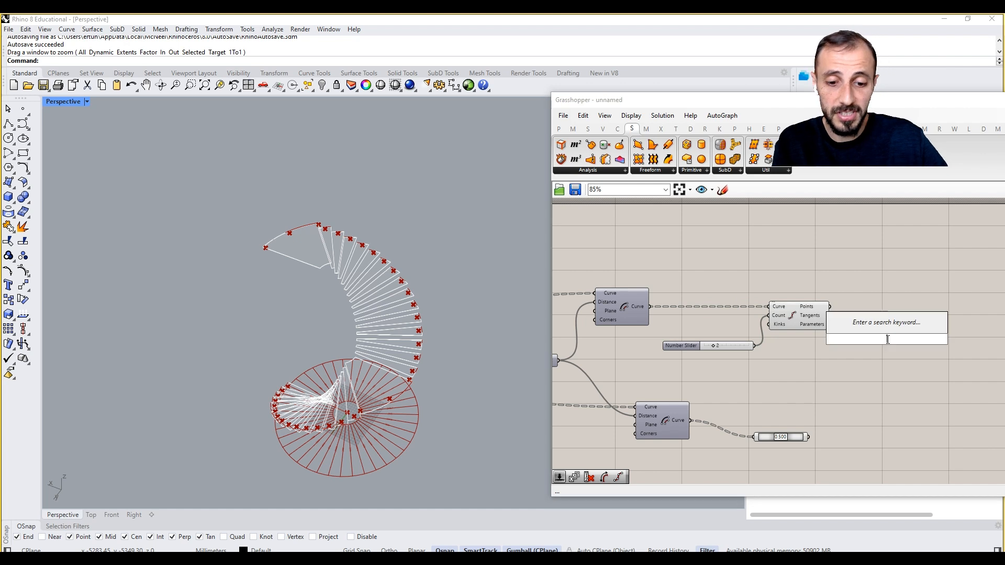
type("merge")
key("Return")
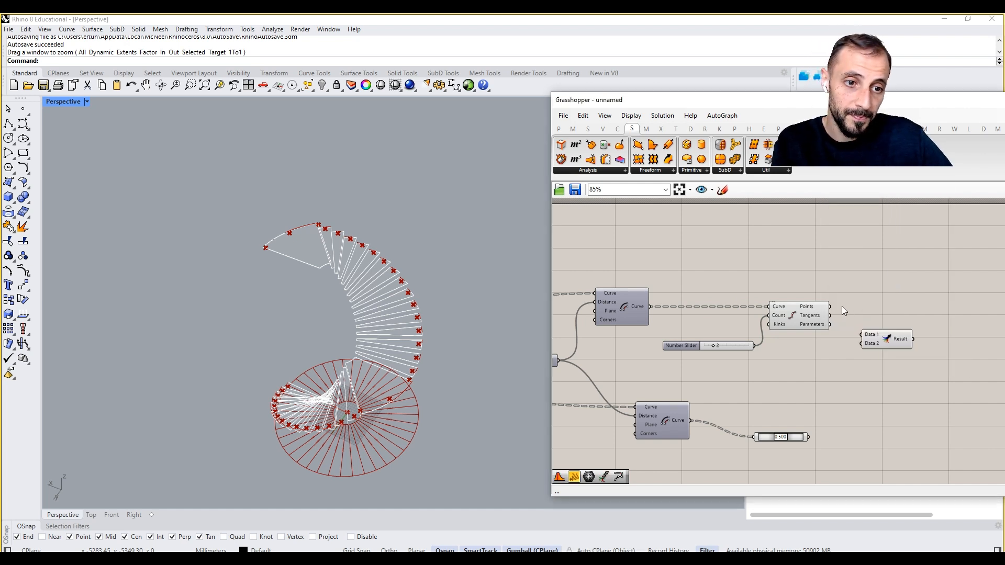
left_click_drag(810, 437, 863, 345)
left_click(875, 343)
scroll(876, 343, "up", 4)
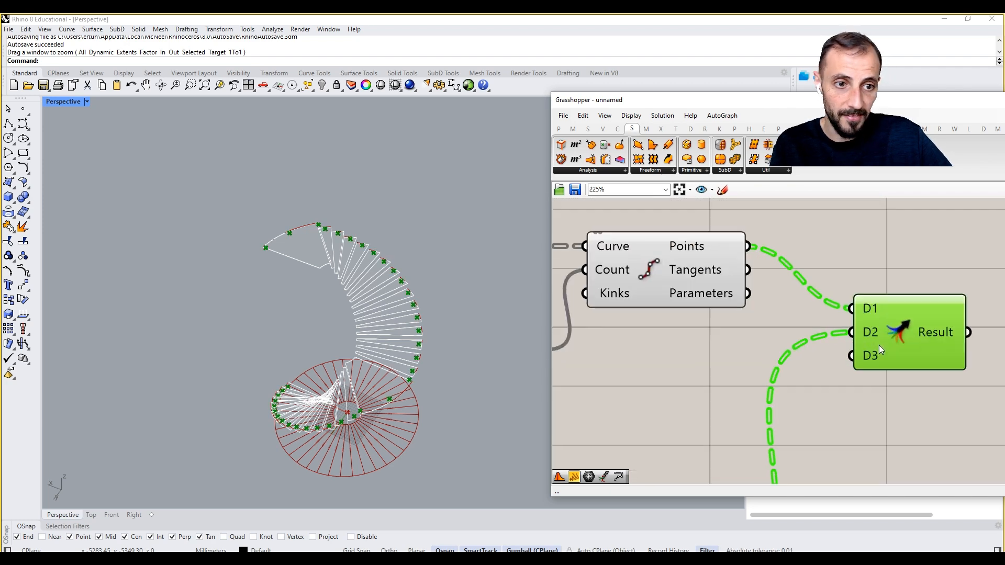
Step: Remove Merge's D3 input, simplify the D1 and D2 inputs, and check the Result's data tree
scroll(878, 345, "up", 5)
left_click(895, 375)
scroll(709, 384, "down", 4)
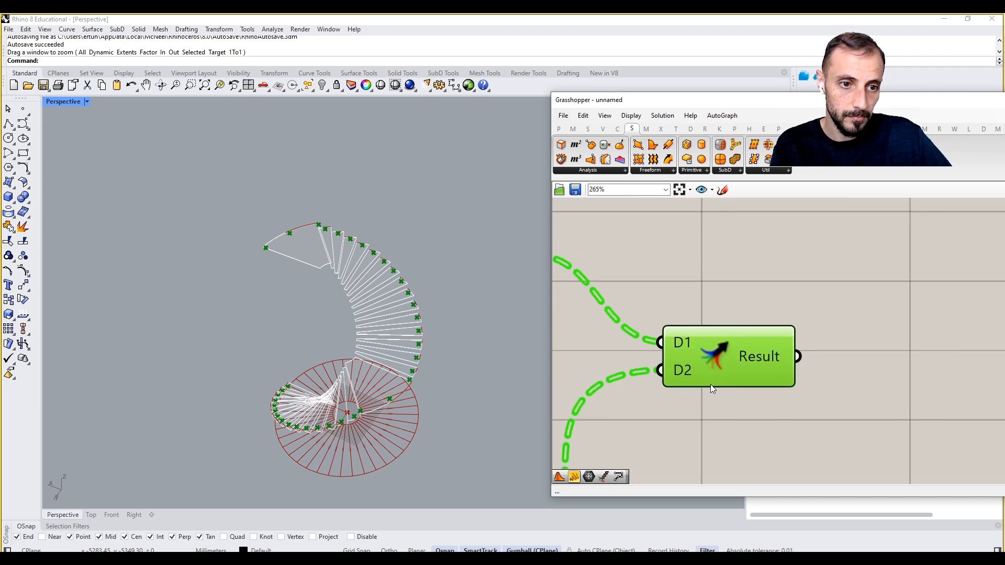
mouse_move(774, 362)
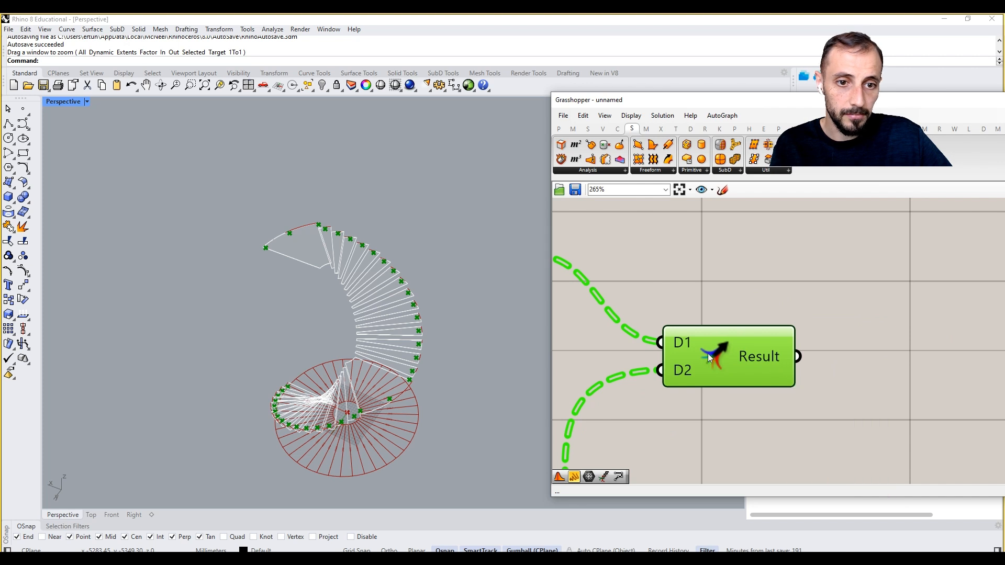
right_click(676, 344)
left_click(702, 446)
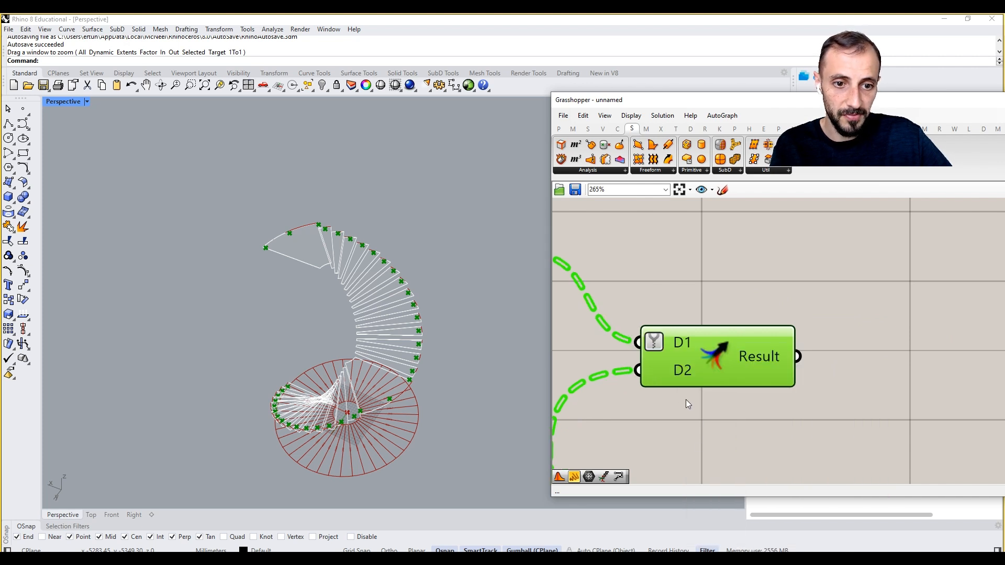
right_click(685, 369)
left_click(704, 458)
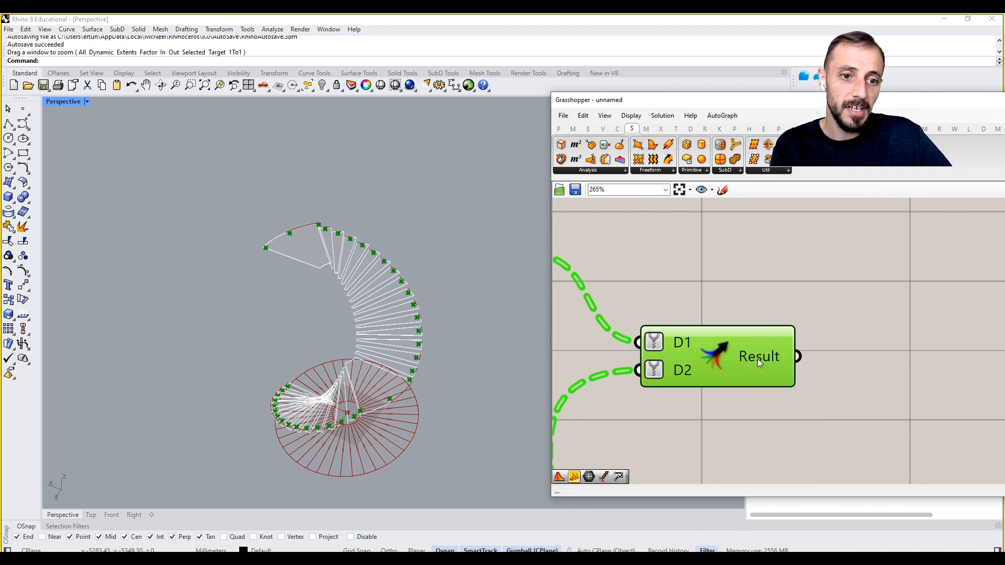
mouse_move(758, 359)
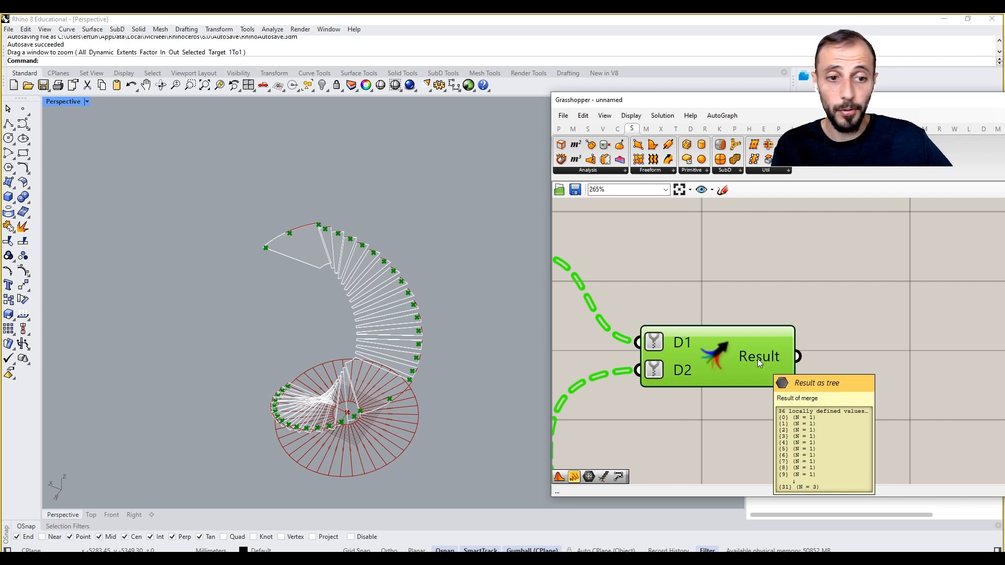
right_click_drag(782, 356, 752, 358)
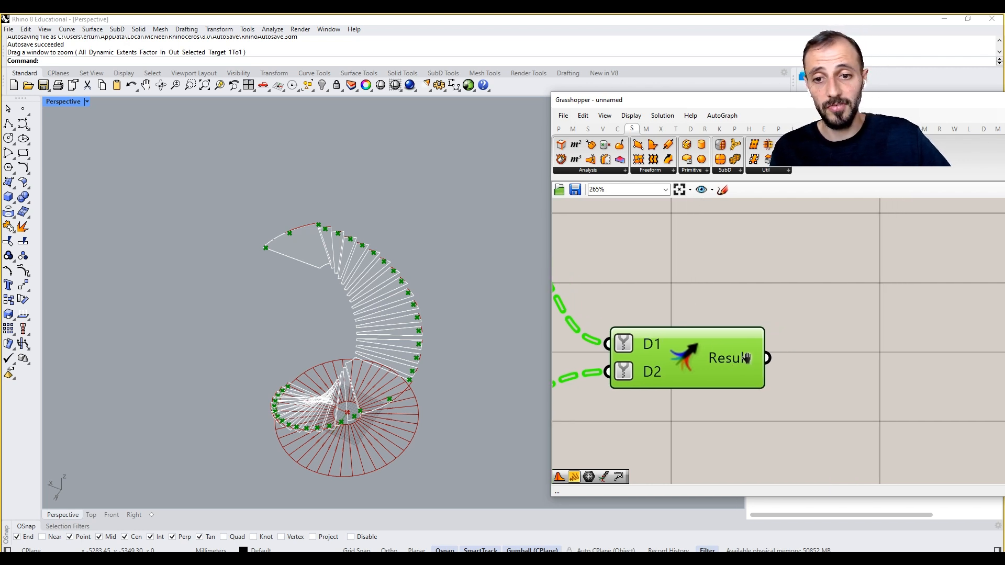
Step: Add a Nurbs Curve component and connect Merge's Result to its Vertices input
double_click(802, 344)
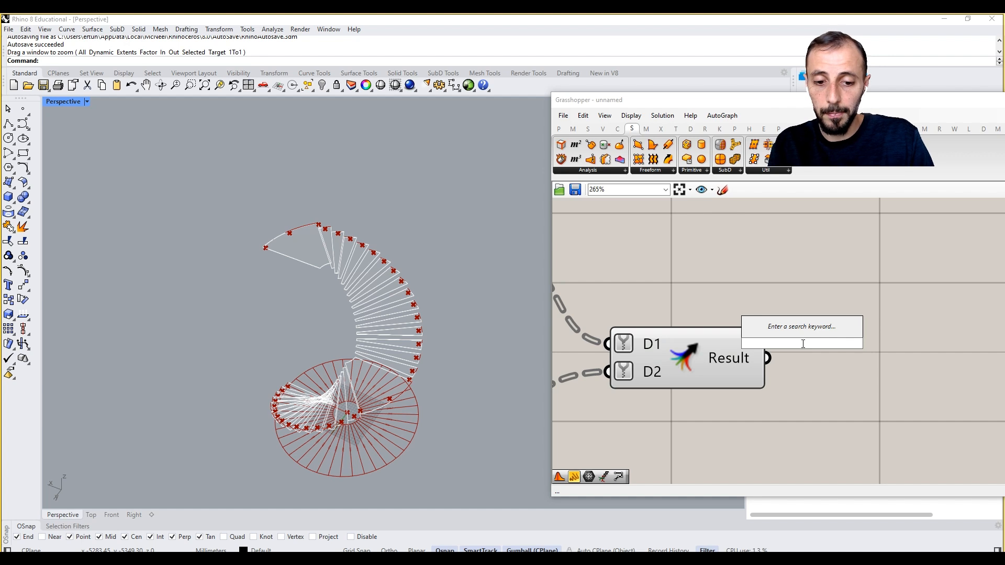
type("nurbs")
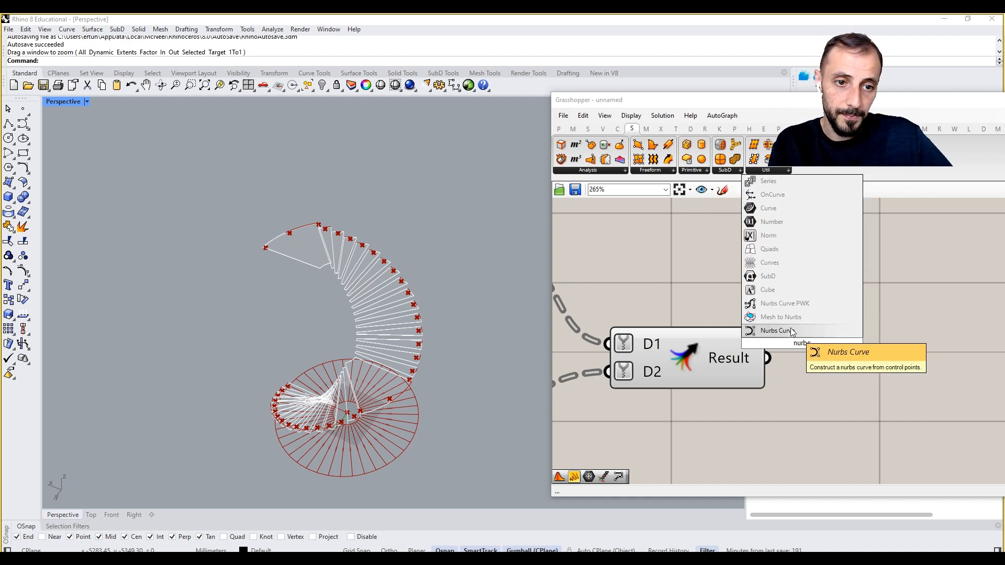
key("Return")
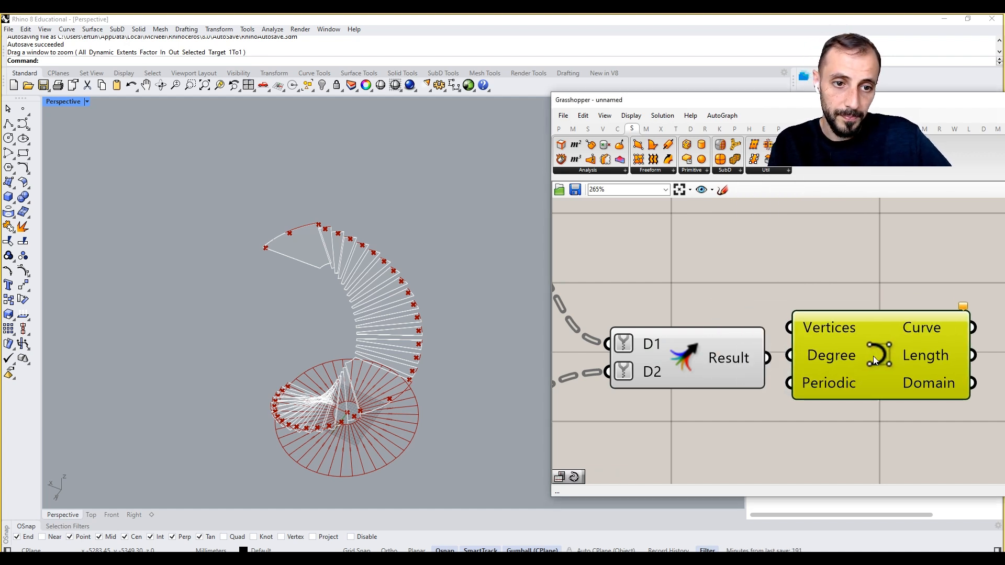
left_click_drag(771, 356, 885, 343)
right_click_drag(854, 277, 708, 271)
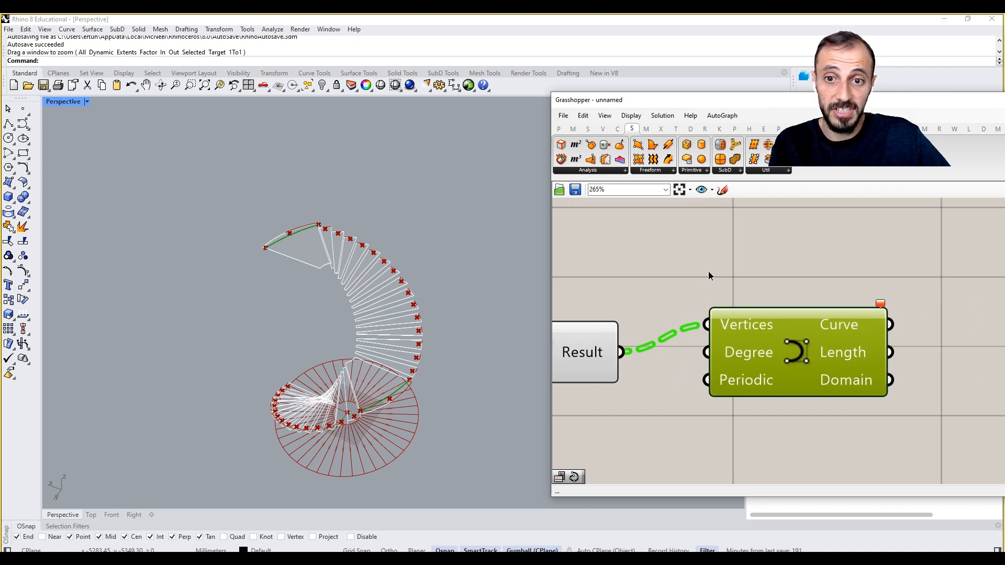
left_click(708, 271)
right_click_drag(584, 340, 658, 335)
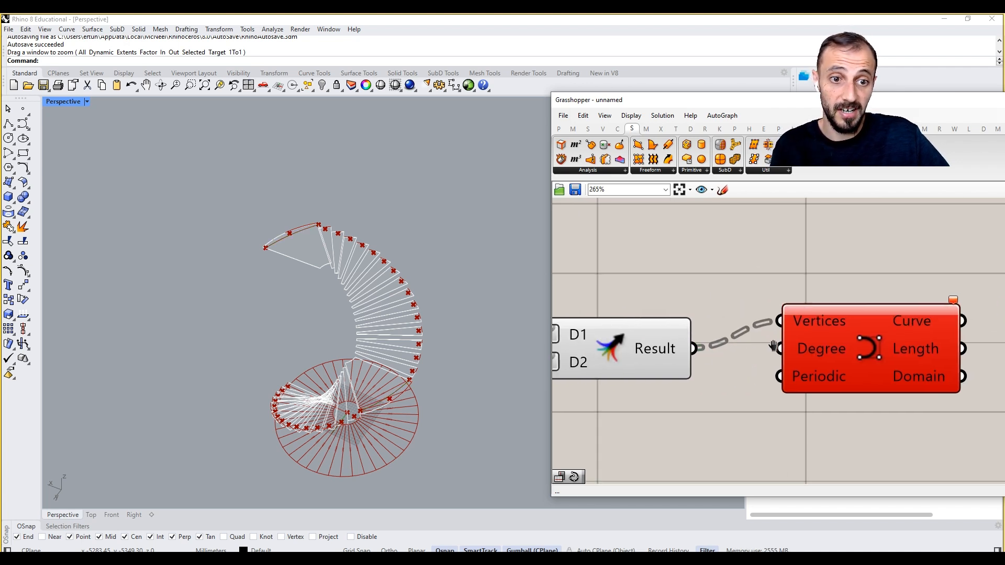
Step: Flatten Merge's Result output and inspect the curve running along the landing and step points
right_click(657, 349)
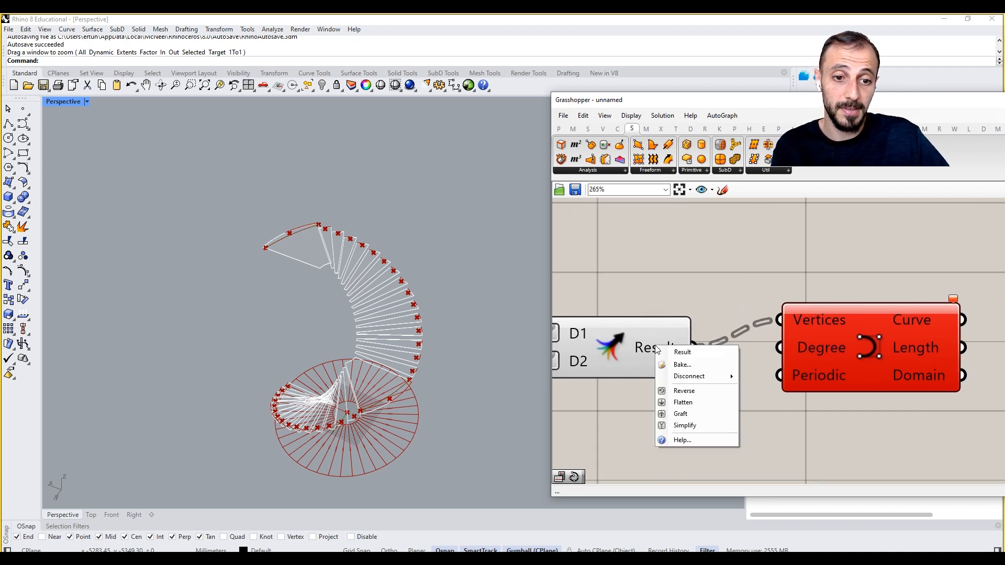
left_click(682, 404)
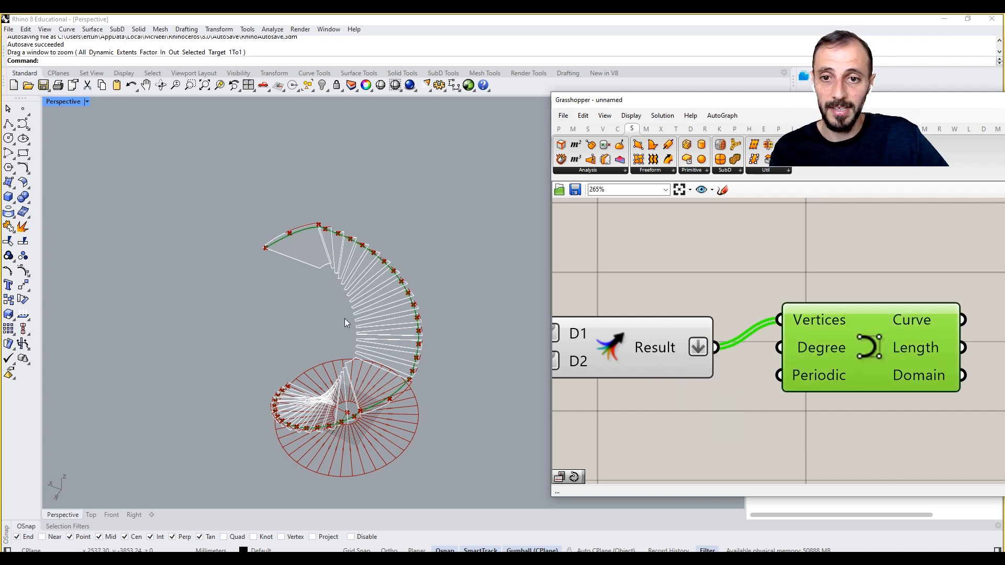
right_click_drag(373, 239, 388, 381)
scroll(399, 419, "up", 5)
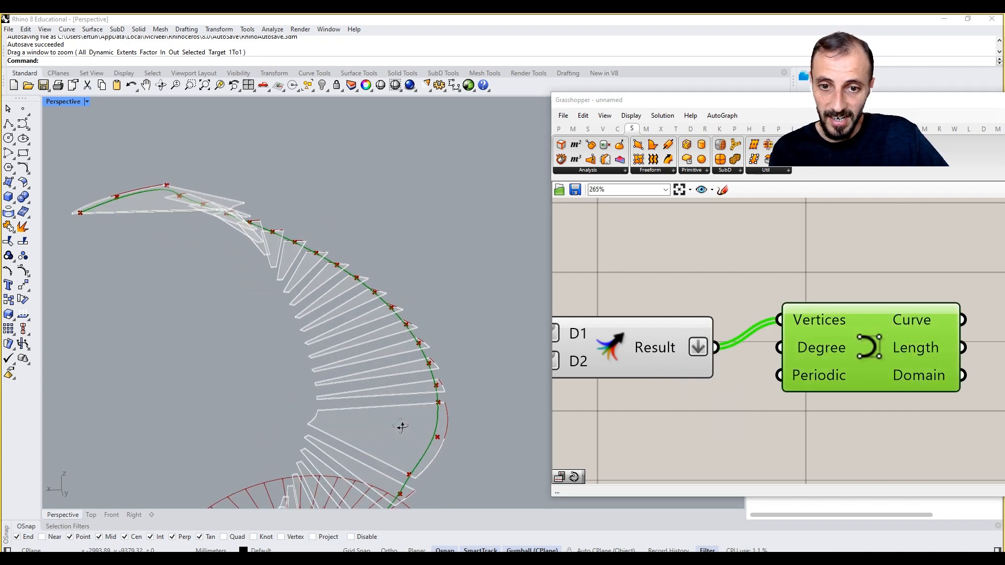
right_click_drag(445, 432, 303, 344)
scroll(303, 343, "down", 3)
scroll(263, 390, "up", 3)
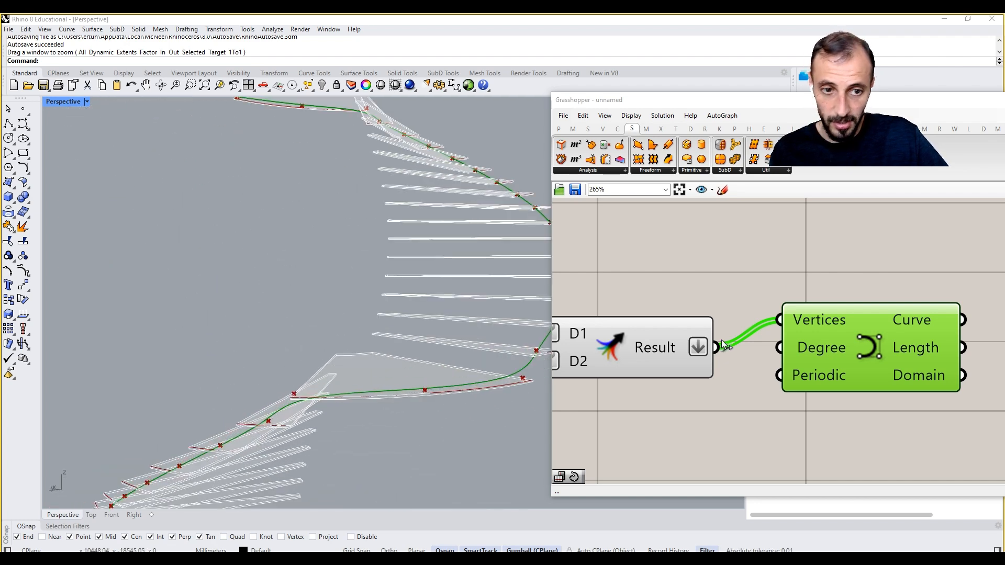
Step: Move the Nurbs Curve component farther away from Merge to free space between them
right_click_drag(802, 347, 705, 344)
scroll(704, 343, "down", 3)
left_click_drag(831, 367, 903, 364)
left_click(799, 397)
scroll(318, 336, "down", 7)
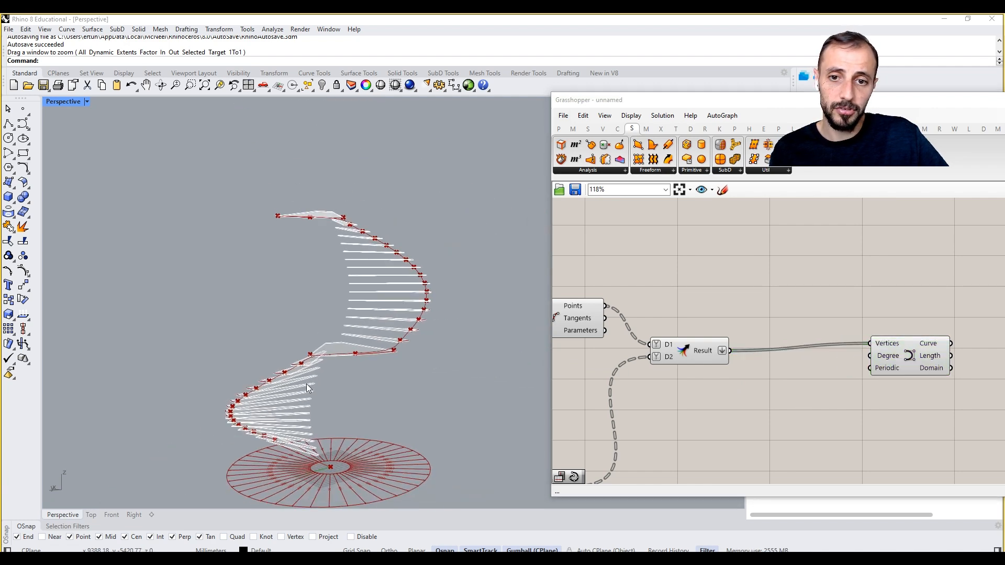
right_click_drag(318, 336, 307, 386)
Step: Add a Move component below Merge and connect Merge's flattened Result to its Geometry input
left_click(732, 415)
double_click(731, 416)
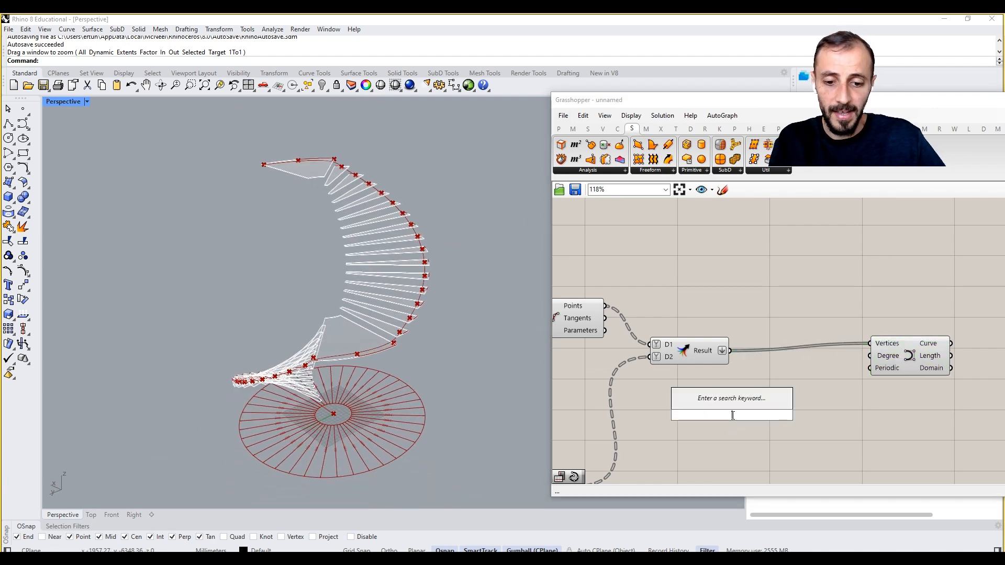
type("move")
left_click(726, 403)
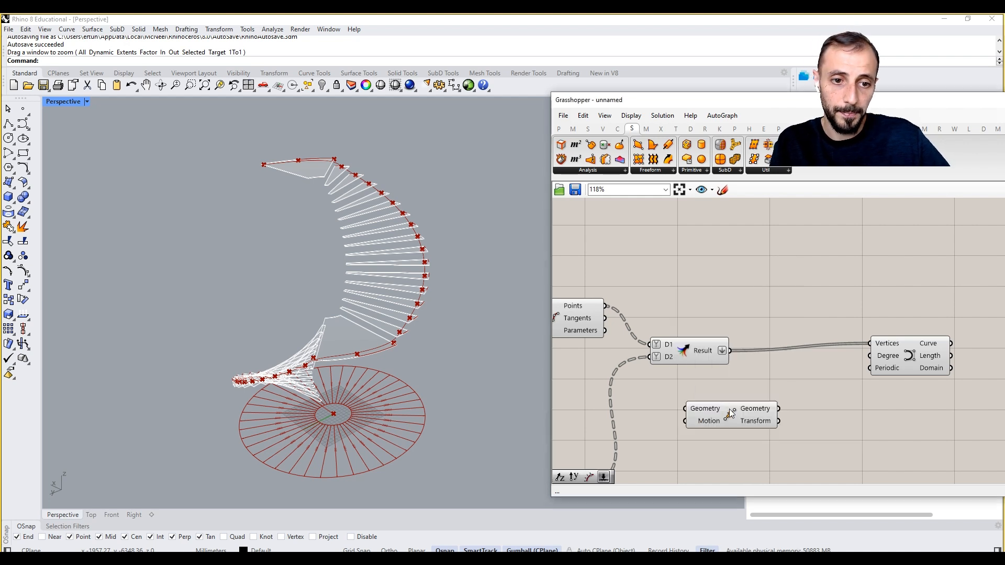
left_click_drag(732, 354, 736, 413)
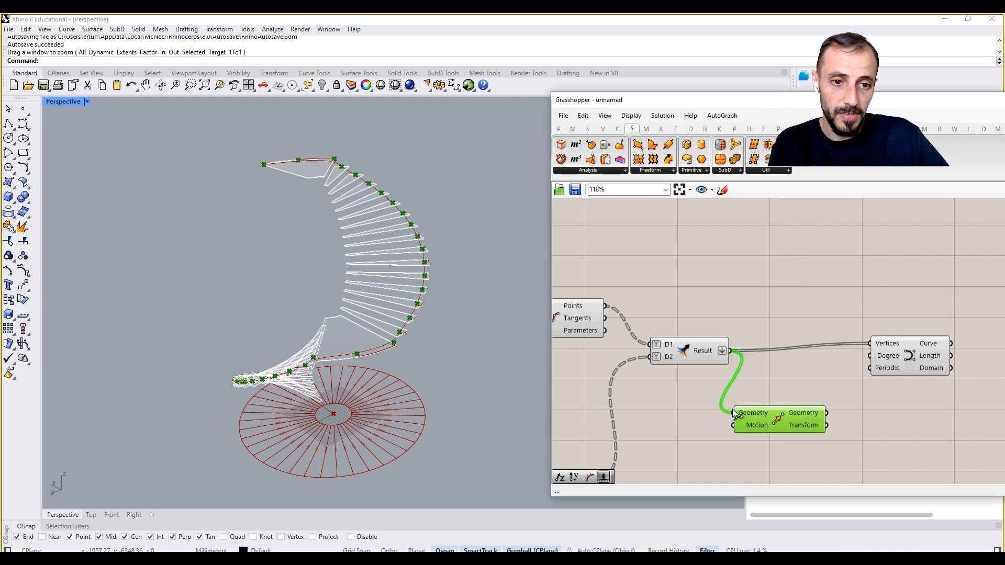
left_click(765, 382)
right_click_drag(766, 402, 812, 365)
Step: Add a Unit Z vector and connect it to Move's Motion input
double_click(774, 420)
type("z")
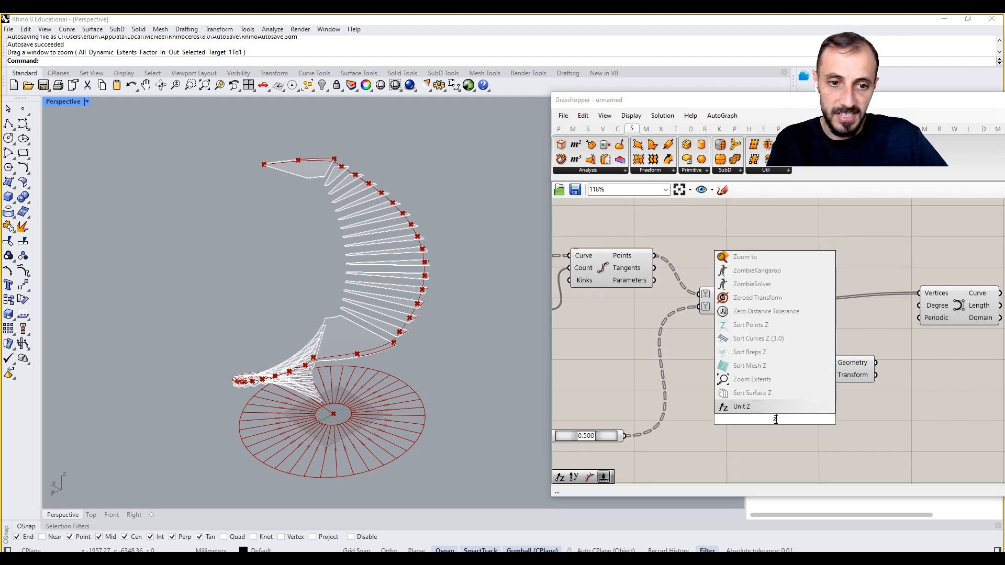
left_click(755, 401)
left_click_drag(816, 430, 784, 384)
Step: Add a Number Slider set to 1500 and place it near the new Unit Z component
double_click(714, 387)
type("1500")
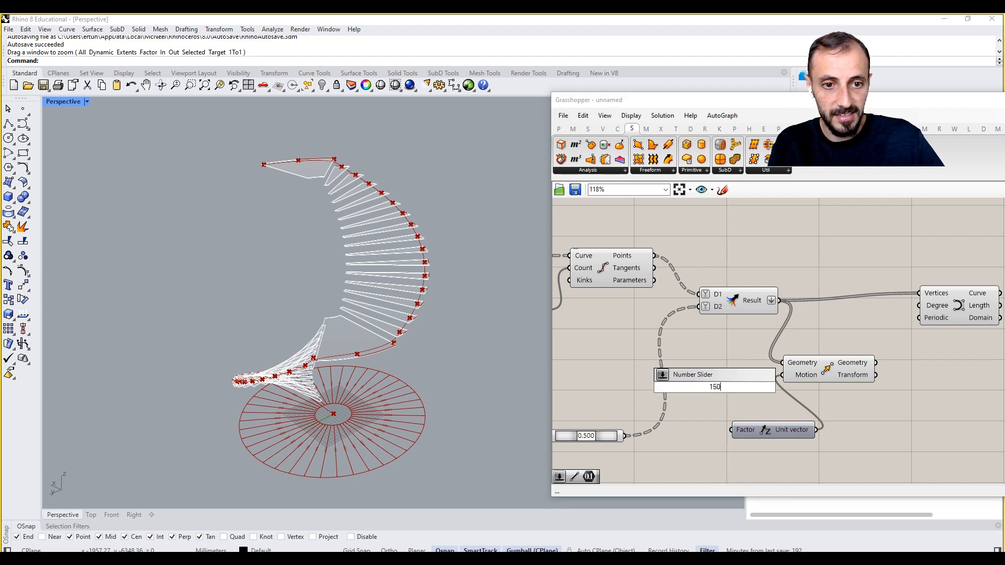
key("Return")
right_click_drag(714, 387, 811, 244)
left_click_drag(784, 271, 714, 378)
right_click_drag(715, 377, 796, 371)
Step: Add an Addition component beside the Number Slider that controls the step extrusion thickness
scroll(796, 371, "down", 5)
right_click_drag(623, 341, 801, 348)
right_click_drag(672, 329, 814, 327)
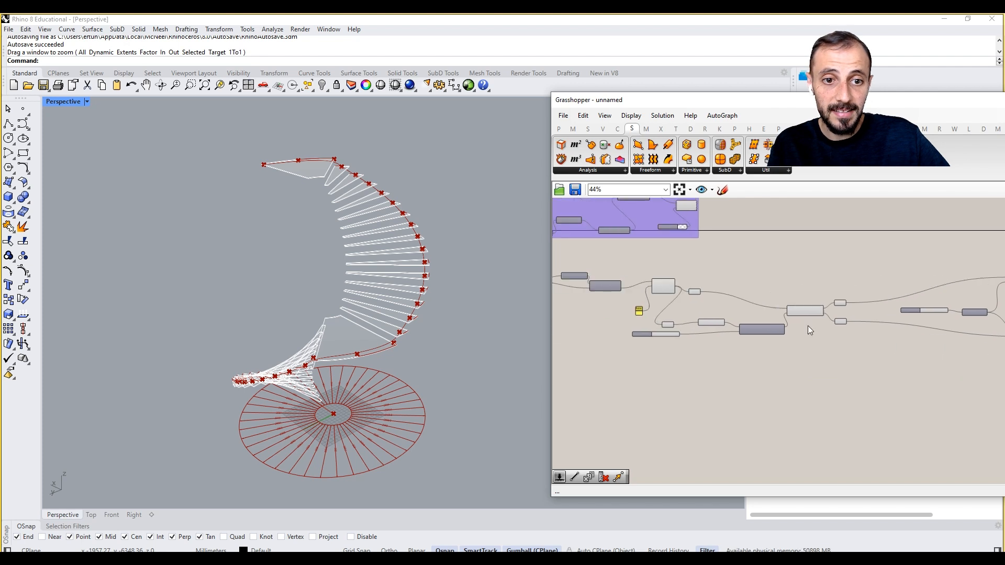
scroll(673, 329, "up", 4)
right_click_drag(699, 385, 821, 382)
scroll(822, 382, "down", 5)
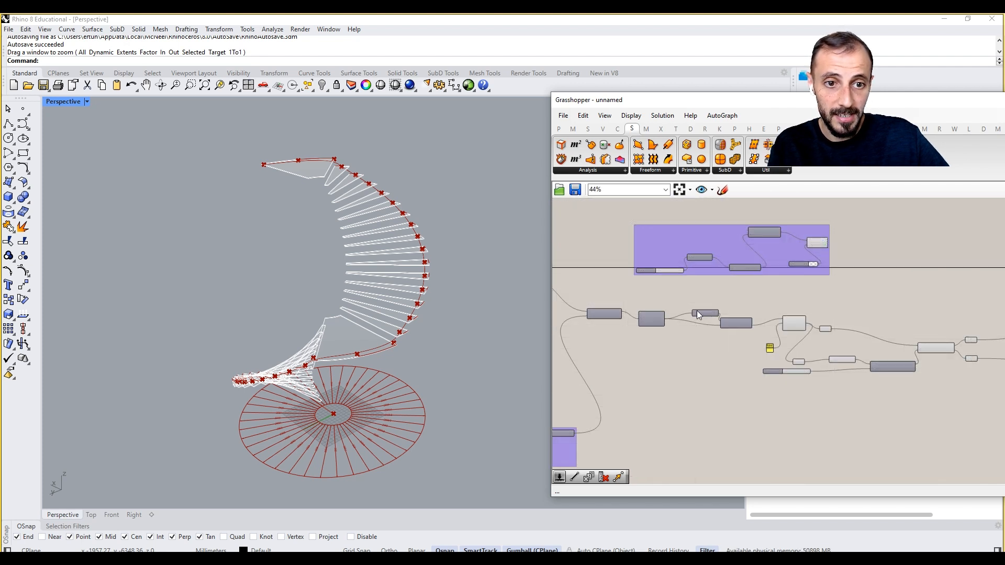
scroll(691, 310, "up", 4)
right_click_drag(708, 277, 699, 323)
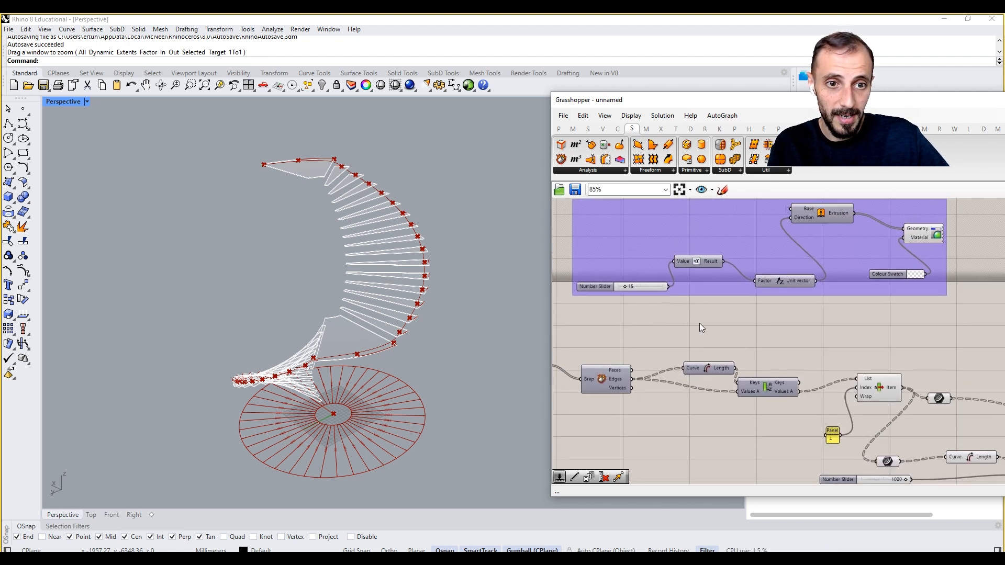
double_click(660, 320)
type("a")
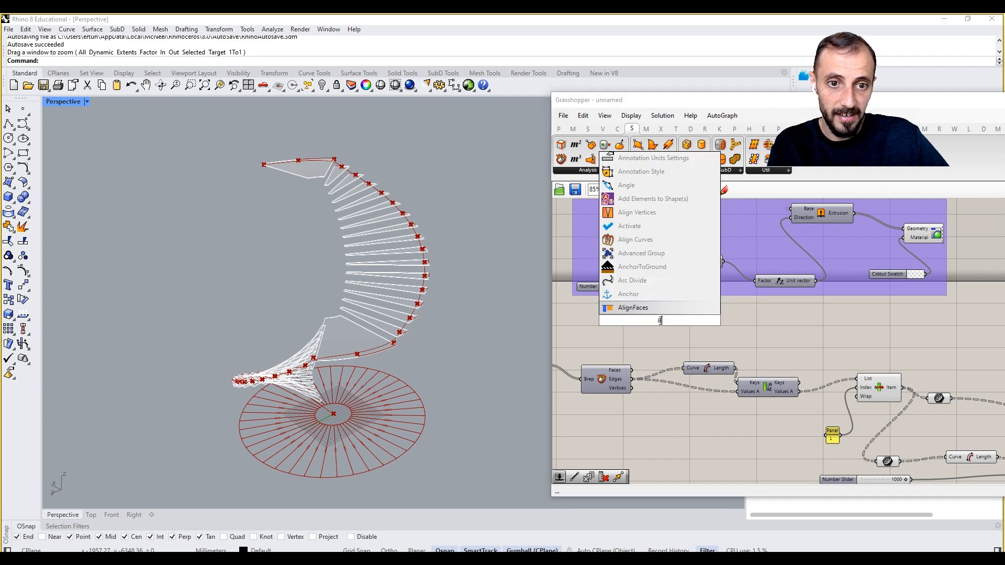
type("dd")
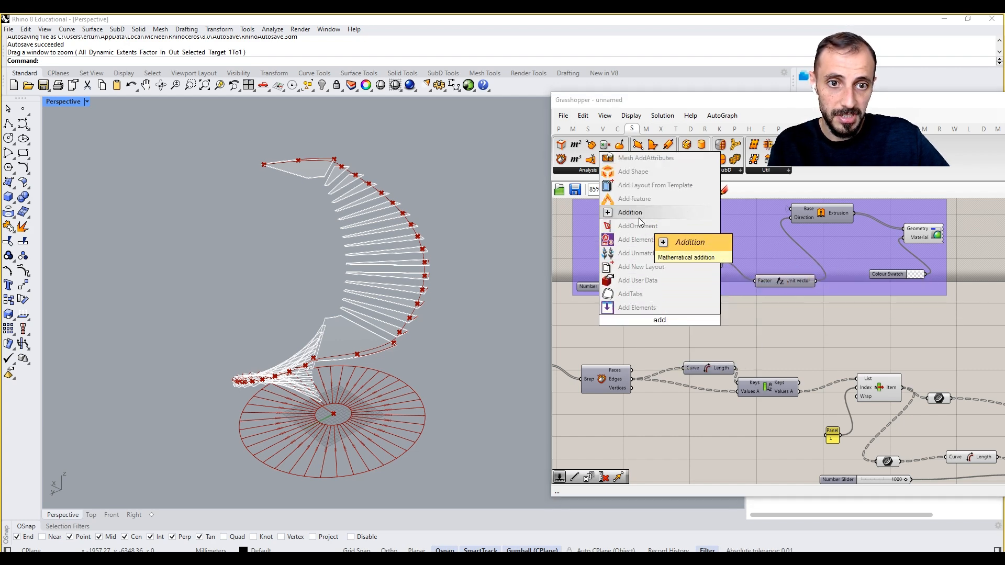
left_click(667, 304)
Step: Connect the extrusion thickness slider to Addition's B input and set that wire's display to hidden
left_click_drag(669, 287, 640, 316)
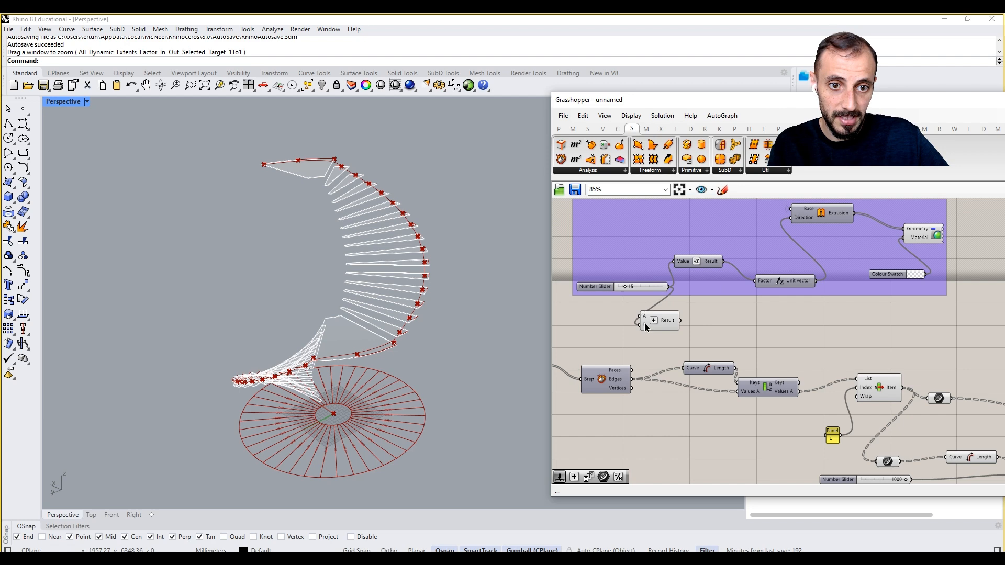
right_click(639, 325)
mouse_move(692, 369)
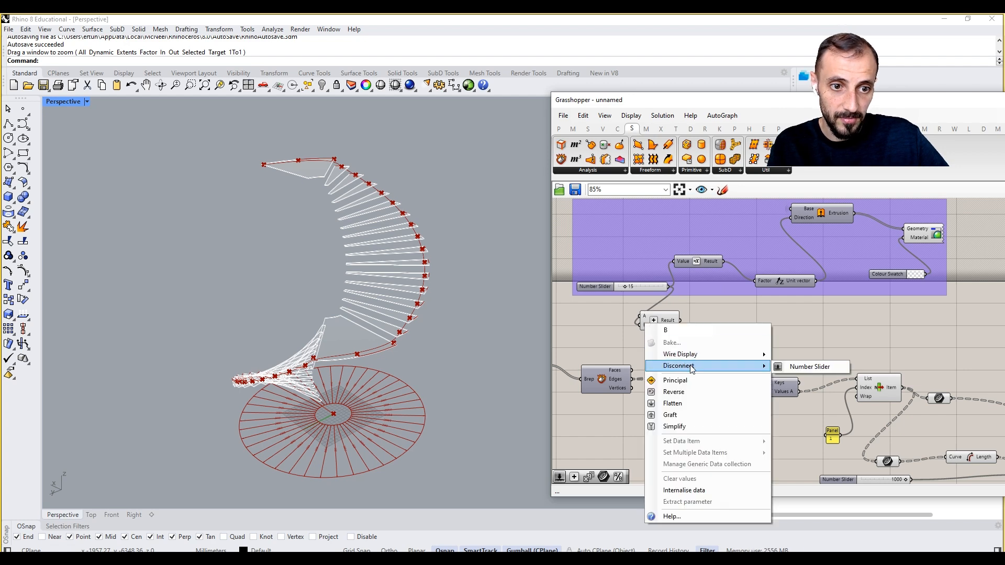
left_click(797, 379)
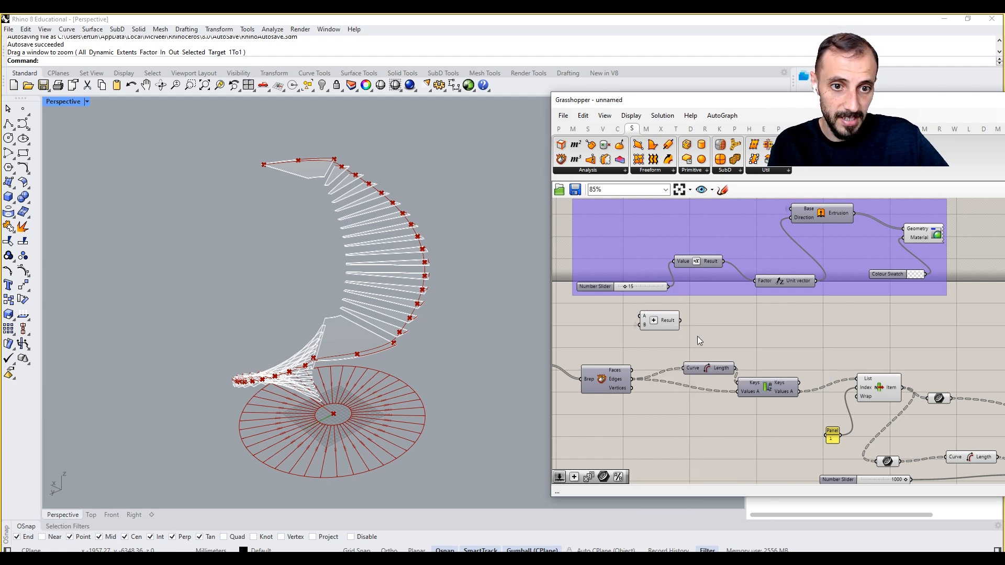
Step: Place Addition beside the 1500 slider, connecting the slider to A and the Result to Unit Z's Factor
scroll(641, 294, "down", 2)
left_click_drag(660, 321, 708, 258)
scroll(755, 334, "up", 4)
left_click(724, 341)
Step: Add a Line component from Merge's Result as Start Point to Move's Geometry output as End Point
right_click_drag(791, 281, 840, 373)
double_click(840, 373)
type("line")
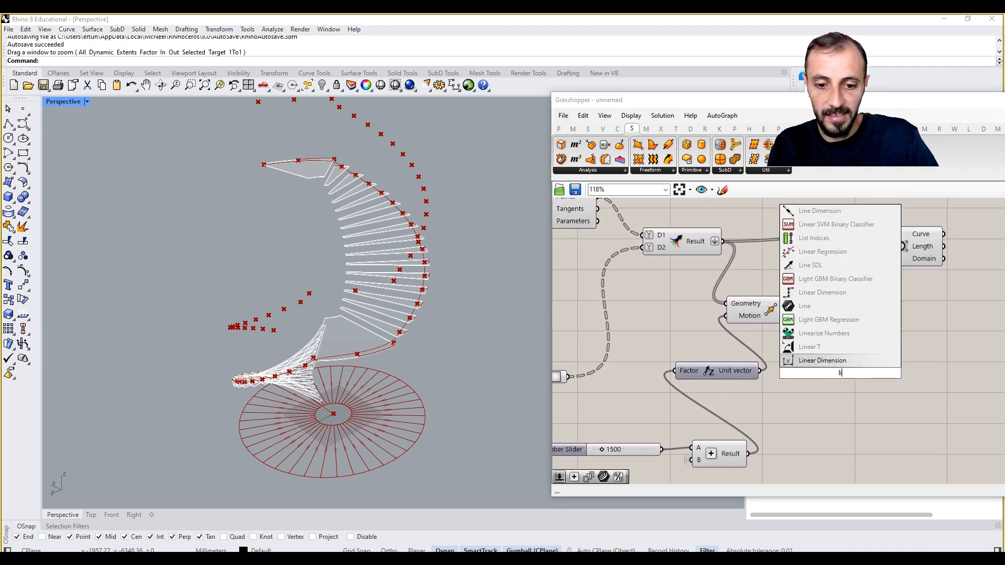
left_click(804, 347)
left_click_drag(833, 363, 905, 317)
left_click_drag(737, 261, 872, 318)
mouse_move(772, 312)
left_mouse_down()
mouse_move(775, 331)
mouse_move(872, 330)
left_mouse_up()
Step: Delete the Nurbs Curve component and check the vertical lines around the staircase
left_click(896, 259)
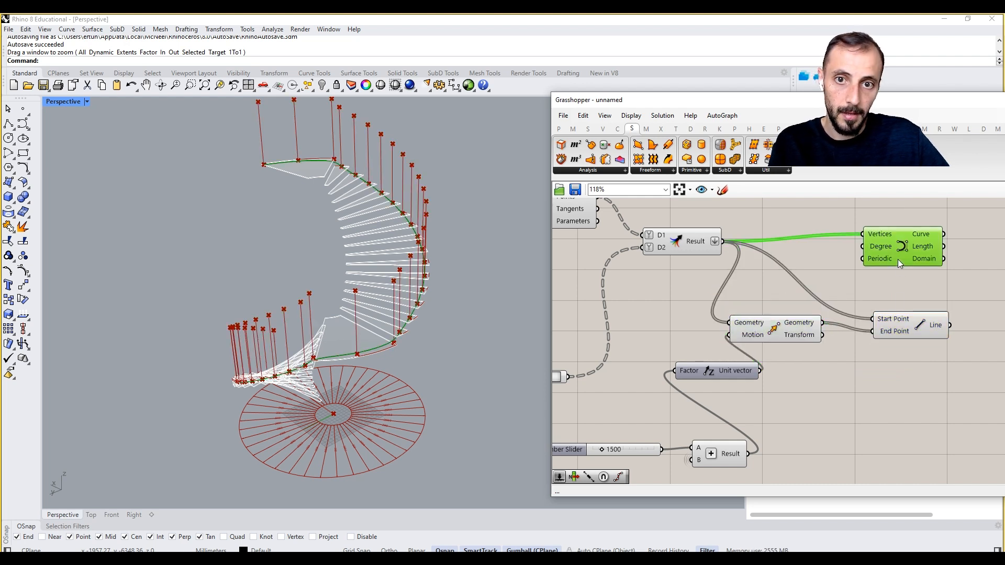
key("Delete")
right_click_drag(909, 270, 831, 310)
right_click_drag(293, 309, 360, 245)
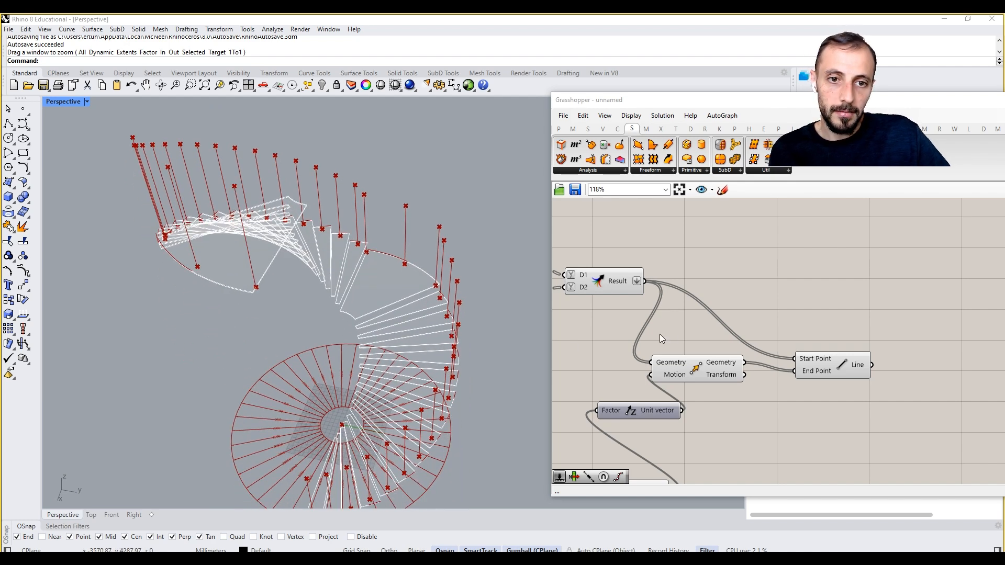
Step: Group the Move, Deconstruct Brep, curve Length and Sort List components that follow the step geometry
scroll(827, 307, "down", 6)
scroll(820, 312, "up", 1)
right_click_drag(791, 313, 945, 328)
scroll(941, 327, "down", 2)
right_click_drag(726, 300, 842, 318)
scroll(793, 299, "up", 4)
left_click_drag(842, 318, 861, 283)
right_click_drag(1002, 356, 962, 353)
scroll(936, 340, "down", 1)
right_click_drag(665, 319, 828, 290)
left_click_drag(827, 290, 631, 368)
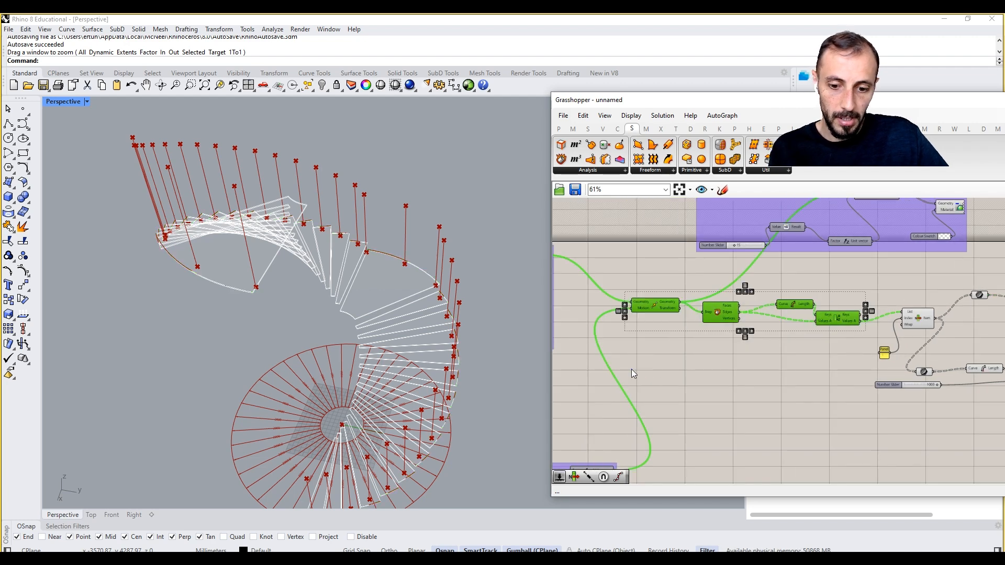
key("ctrl+g")
Step: Group the edge-sorting components from List Item through Dispatch and its two output curve containers
scroll(785, 311, "down", 2)
left_click_drag(854, 294, 629, 388)
key("ctrl+g")
right_click_drag(896, 375, 716, 371)
scroll(717, 372, "up", 1)
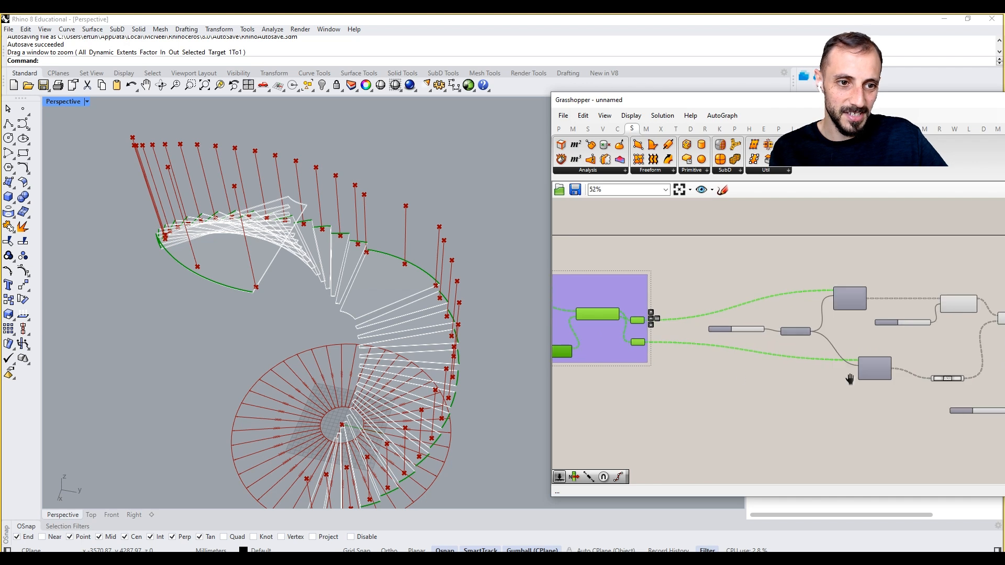
Step: Group the components from the Offset Curves through Merge and Move, including their sliders, Unit Z and Addition
right_click_drag(852, 385, 716, 376)
left_click(715, 376)
left_click_drag(955, 244, 598, 428)
key("ctrl+g")
left_click(598, 428)
Step: Move the Line component slightly higher outside the last group and review the vertical lines on the staircase
right_click_drag(868, 387, 790, 391)
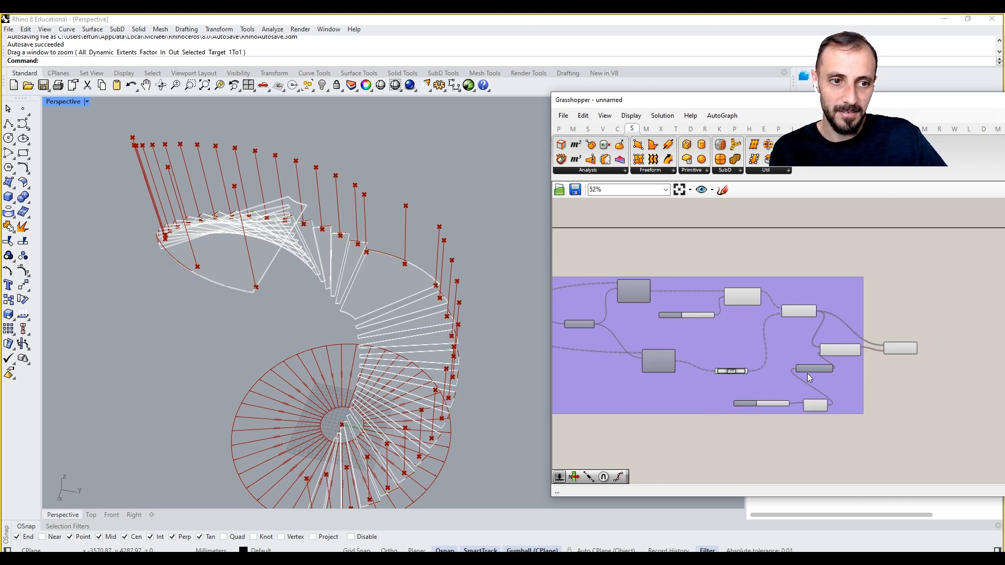
left_click_drag(905, 347, 913, 332)
left_click(929, 345)
right_click_drag(304, 277, 291, 247)
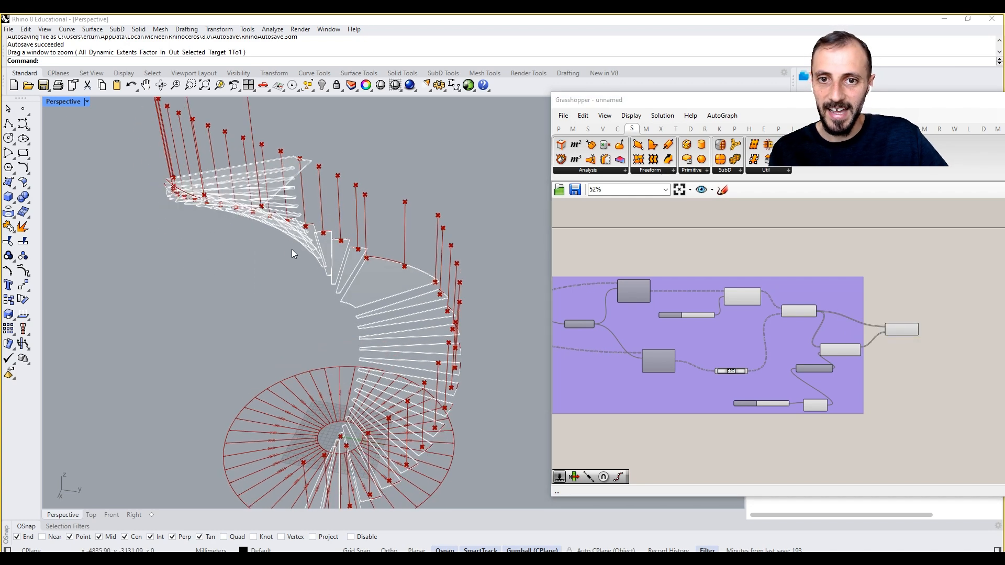